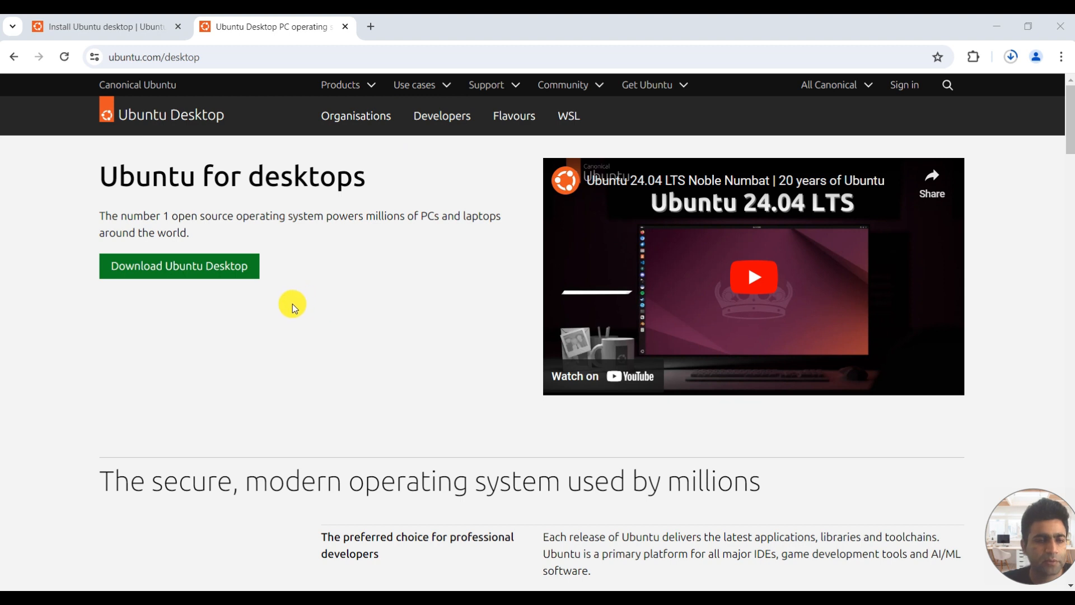
# Open the Ubuntu Desktop download page and review the system requirements and installation instructions for Ubuntu 24.04 LTS.
pyautogui.click(172, 267)
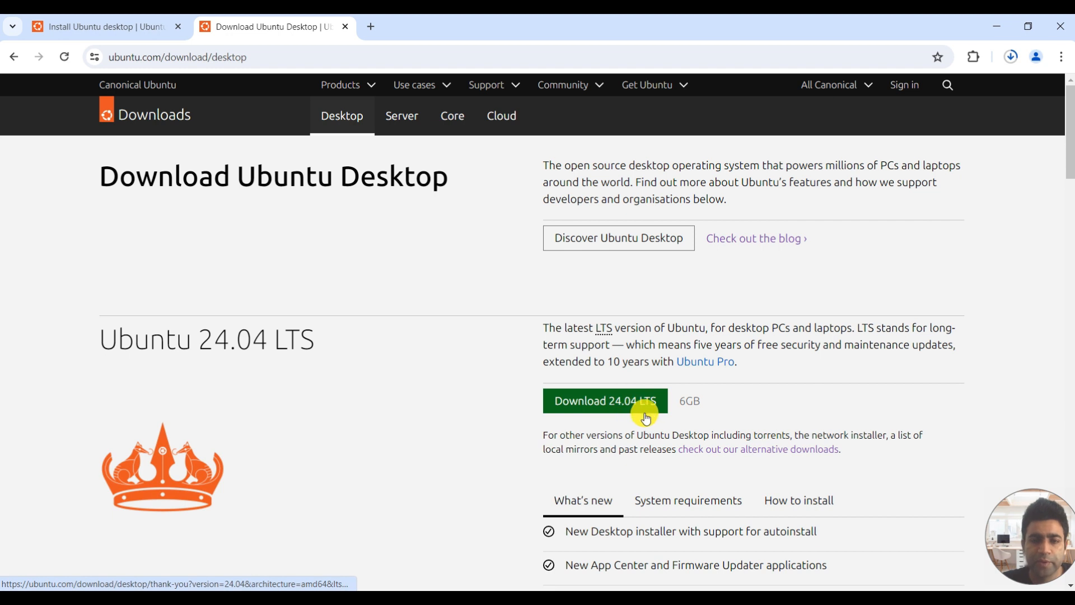
pyautogui.scroll(-1, 667, 439)
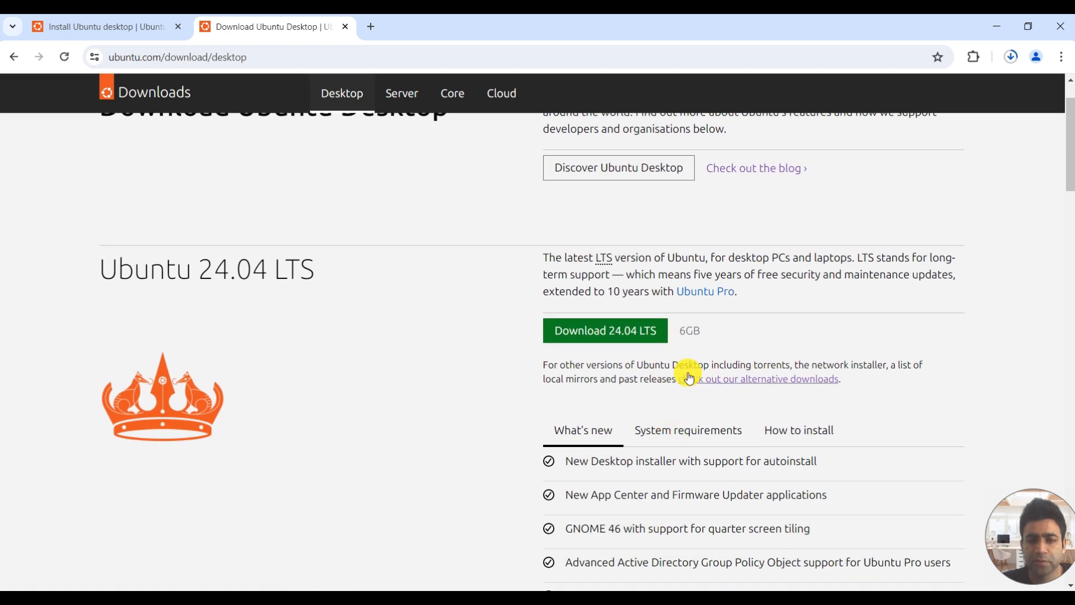
pyautogui.scroll(-2, 681, 433)
pyautogui.click(672, 297)
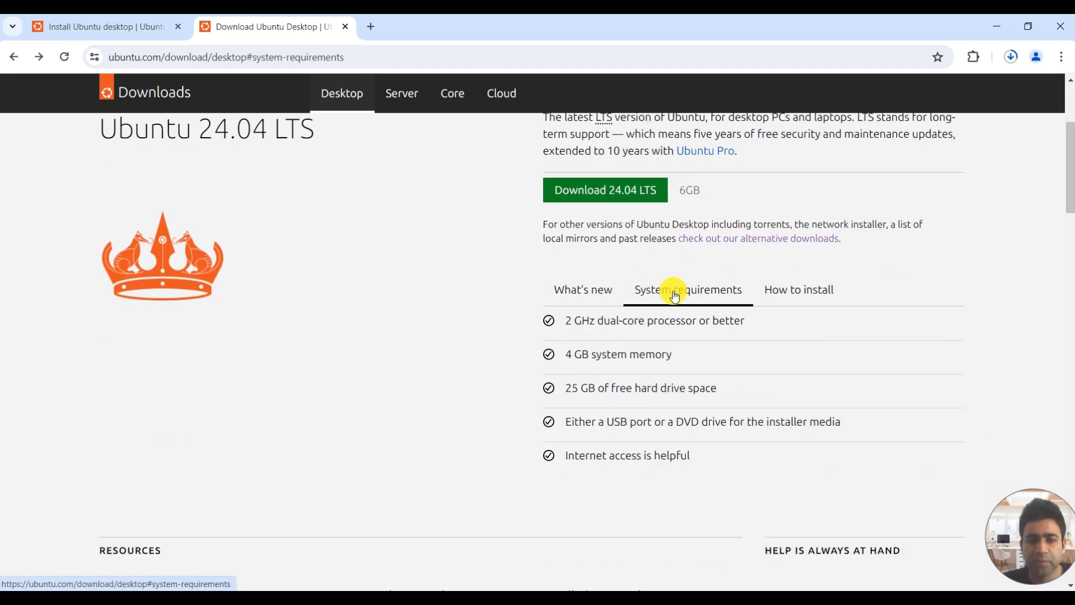
pyautogui.click(792, 295)
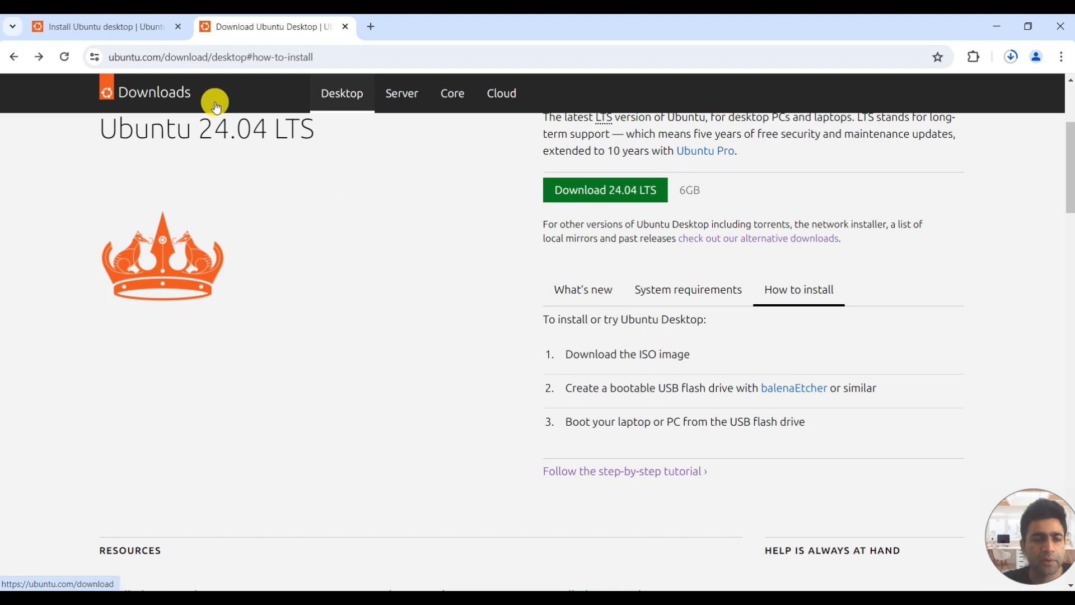
# Download Ubuntu Desktop 24.04 LTS and check the browser's download progress.
pyautogui.scroll(1, 632, 275)
pyautogui.click(632, 273)
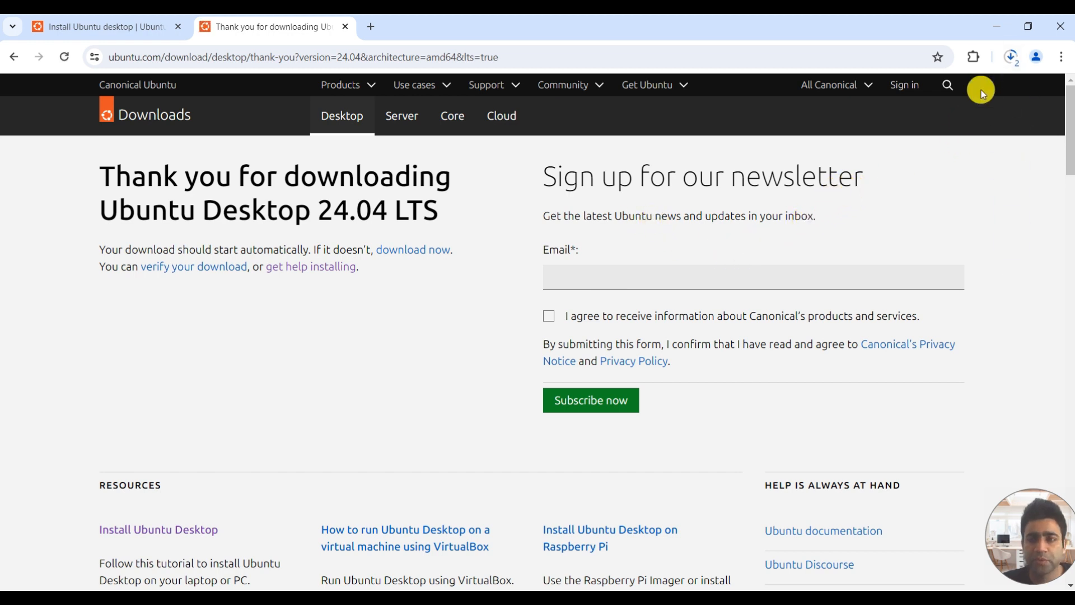
pyautogui.click(1007, 58)
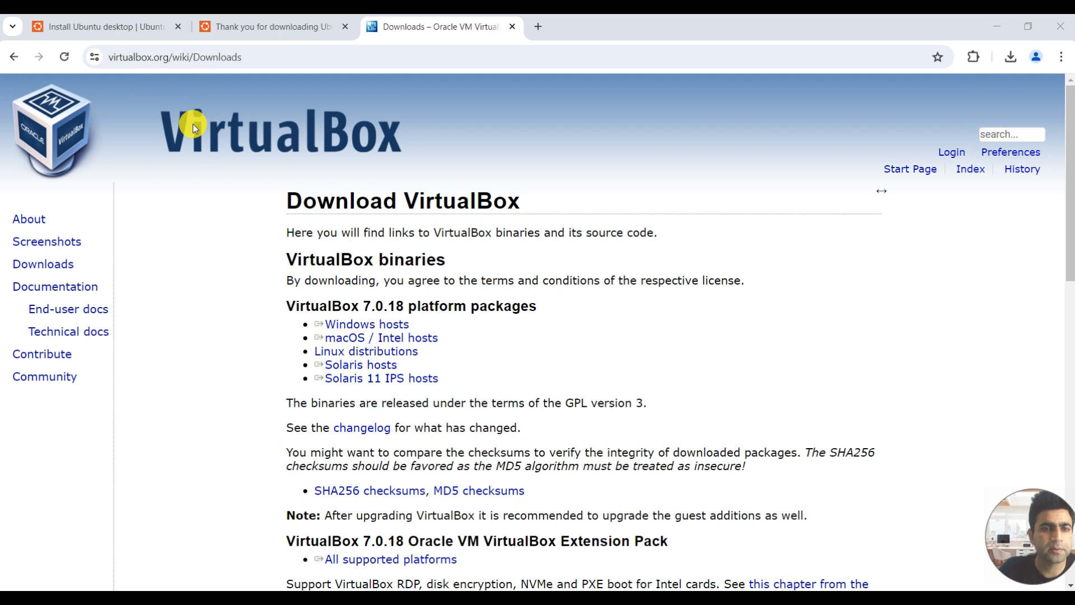
# Examine the VirtualBox downloads page for the available platform packages and extension pack.
pyautogui.click(284, 27)
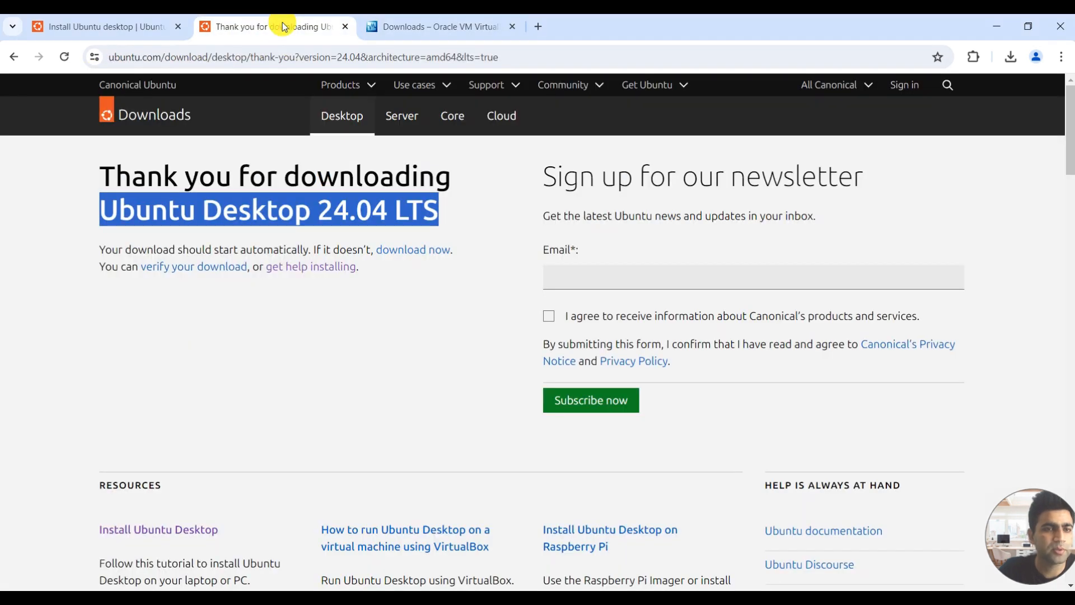
pyautogui.click(403, 26)
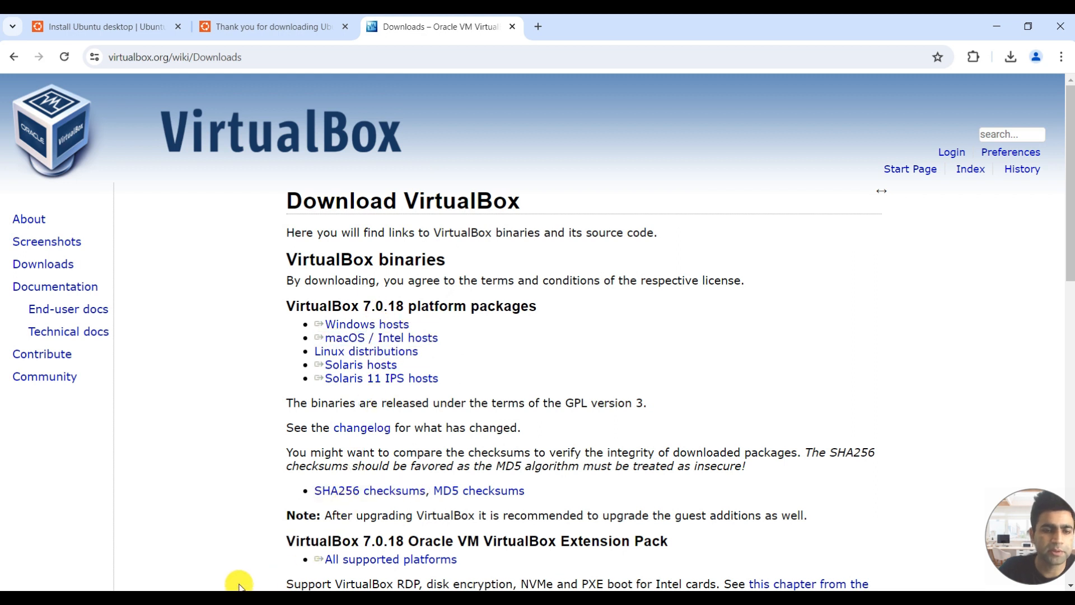
pyautogui.scroll(-2, 392, 375)
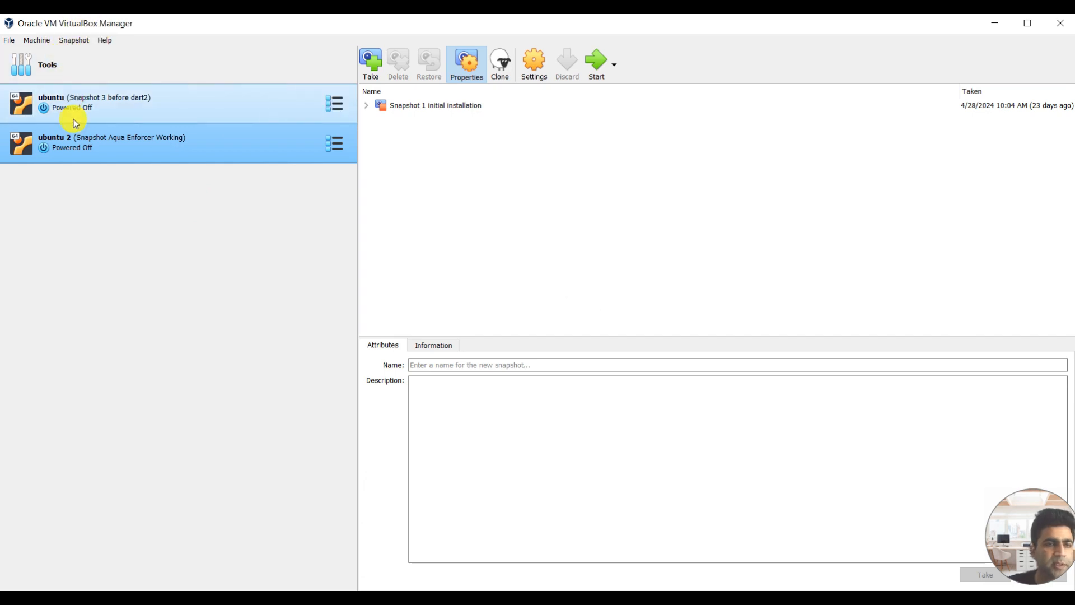
pyautogui.click(11, 41)
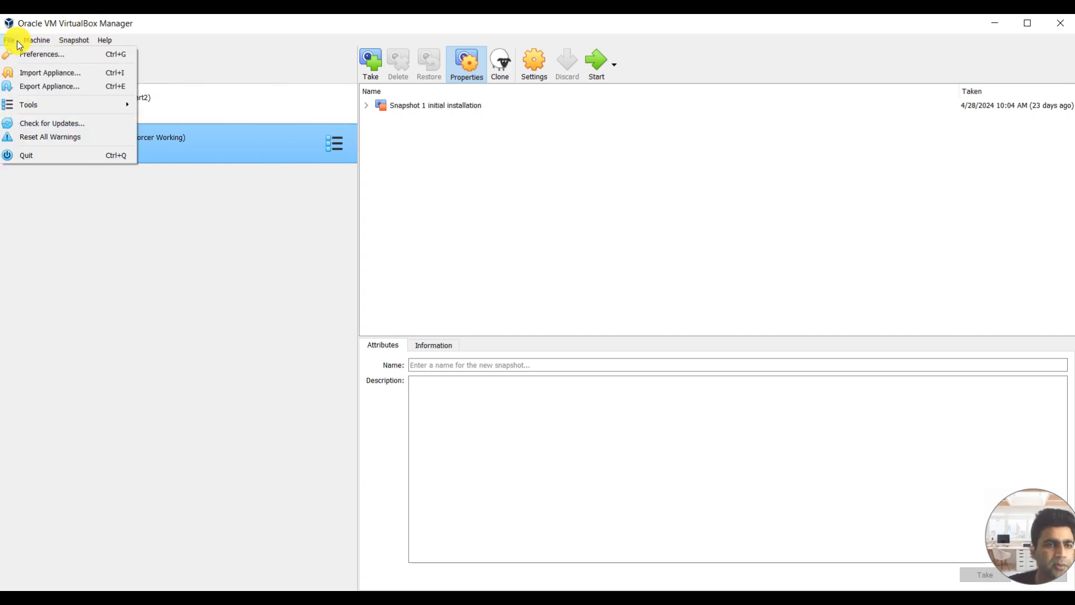
pyautogui.moveTo(25, 41)
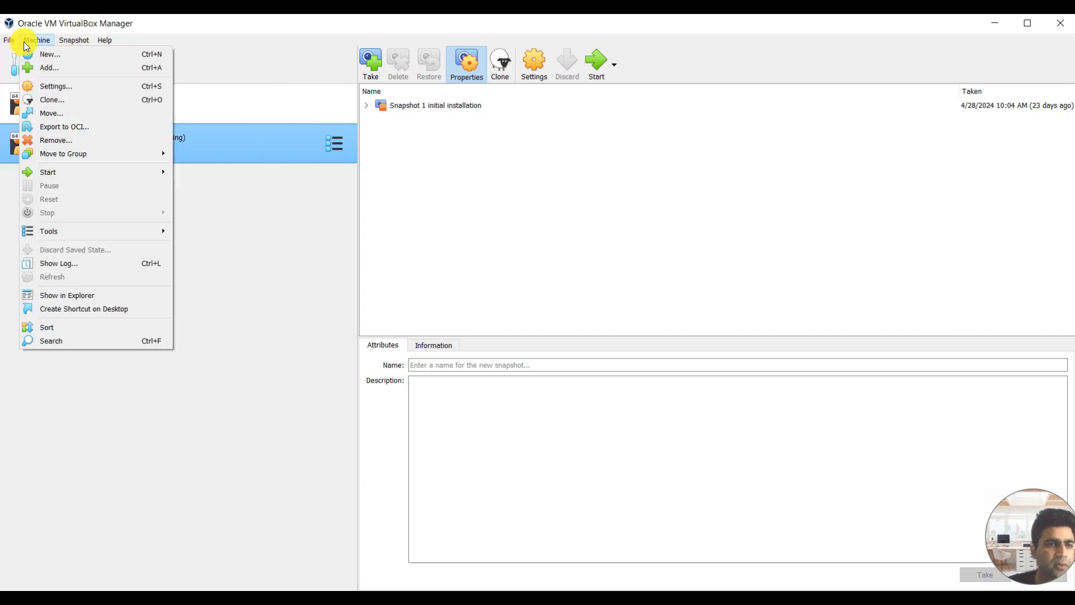
pyautogui.click(47, 68)
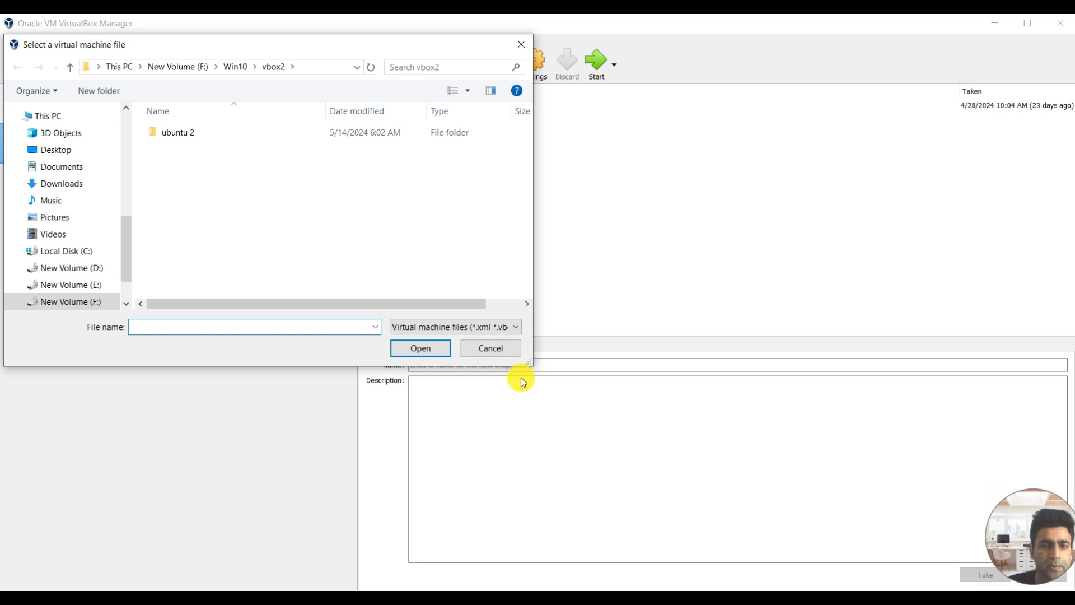
pyautogui.click(506, 351)
# Start a new virtual machine named "Ubuntu 20.04" stored in the folder F:\Win10\vbox4.
pyautogui.click(38, 41)
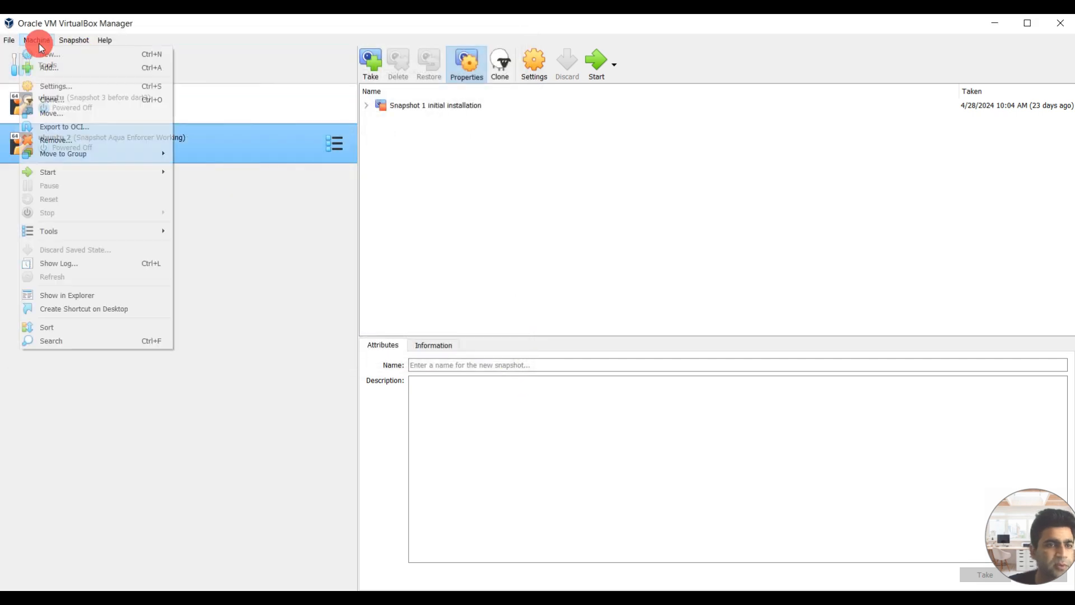
pyautogui.click(49, 54)
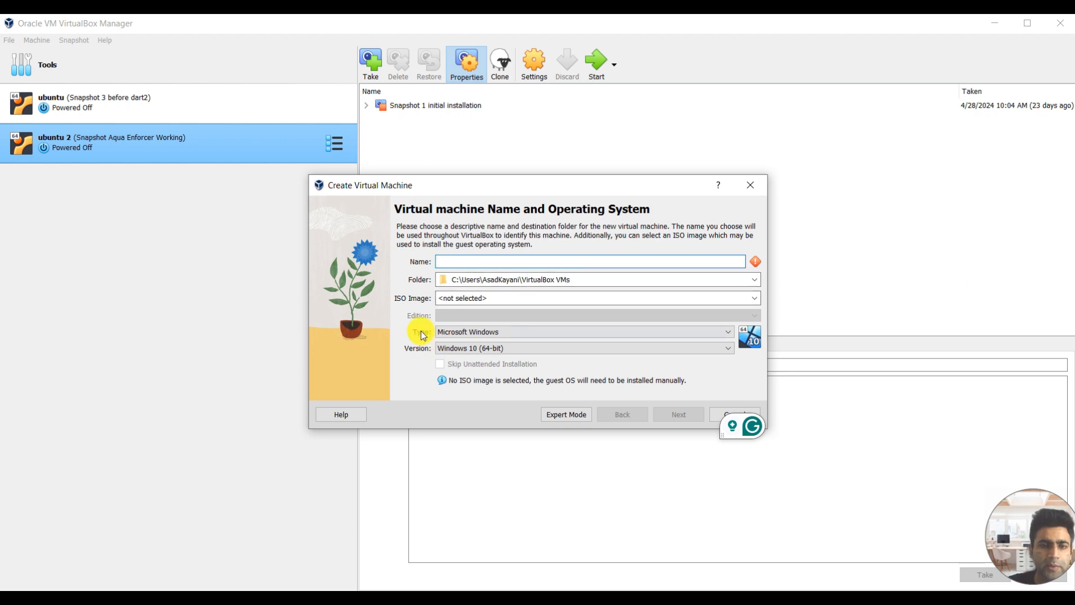
pyautogui.write('Ubuntu 20')
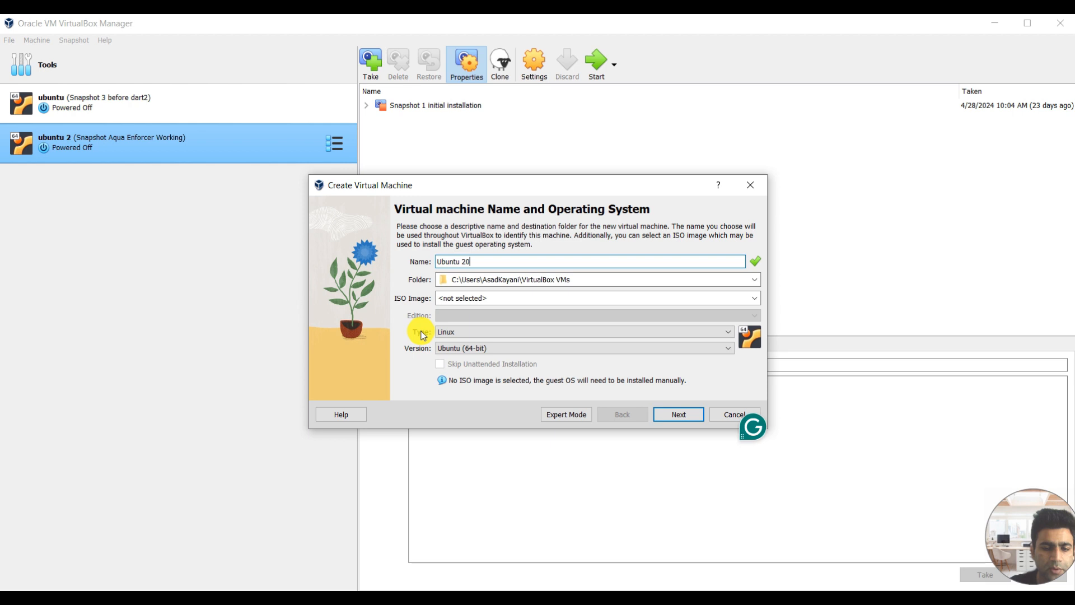
pyautogui.write('.04')
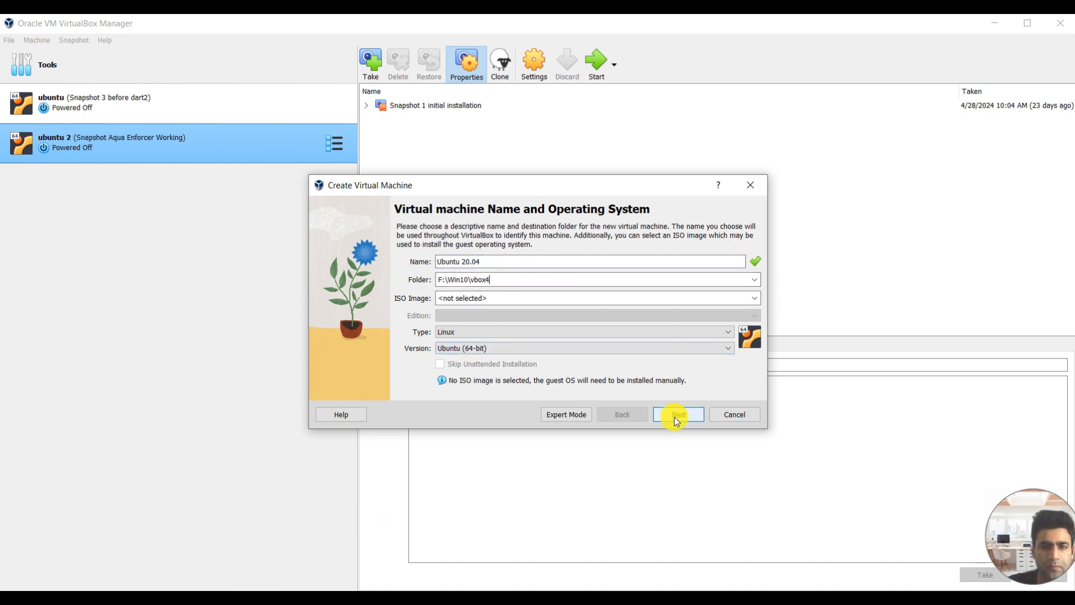
pyautogui.click(674, 417)
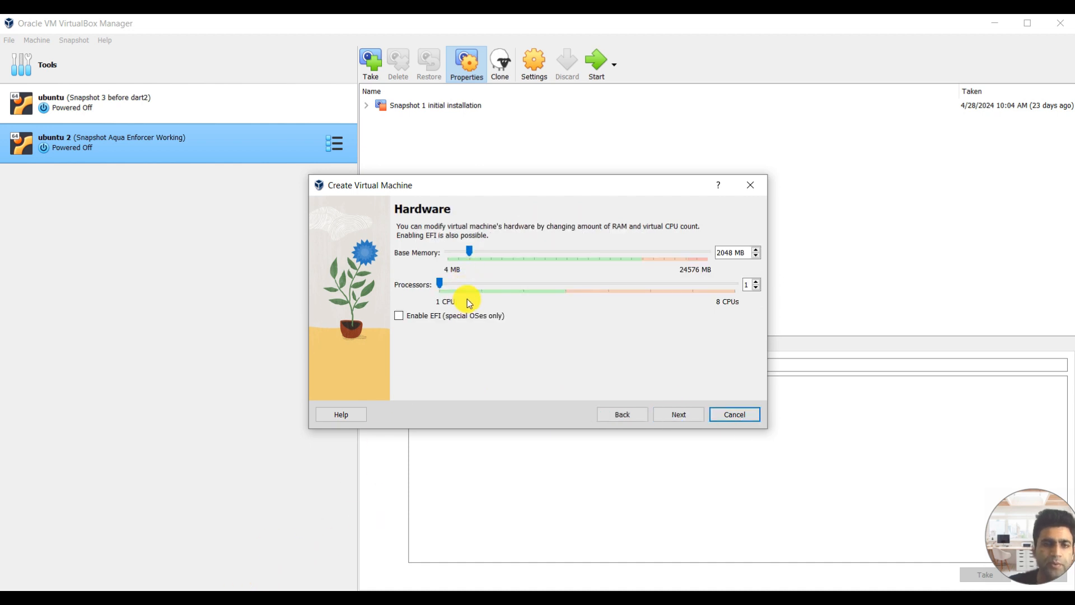
# Set the new machine's base memory to 6174 MB and virtual hard disk size to 28.20 GB, and finish creating it.
pyautogui.moveTo(469, 251); pyautogui.dragTo(511, 250)
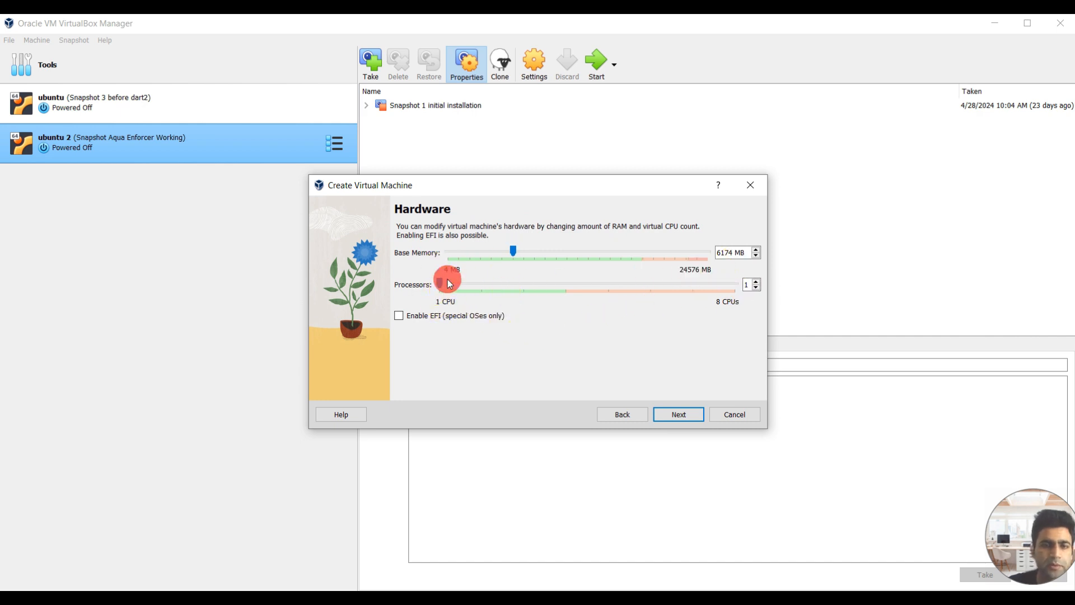
pyautogui.click(684, 415)
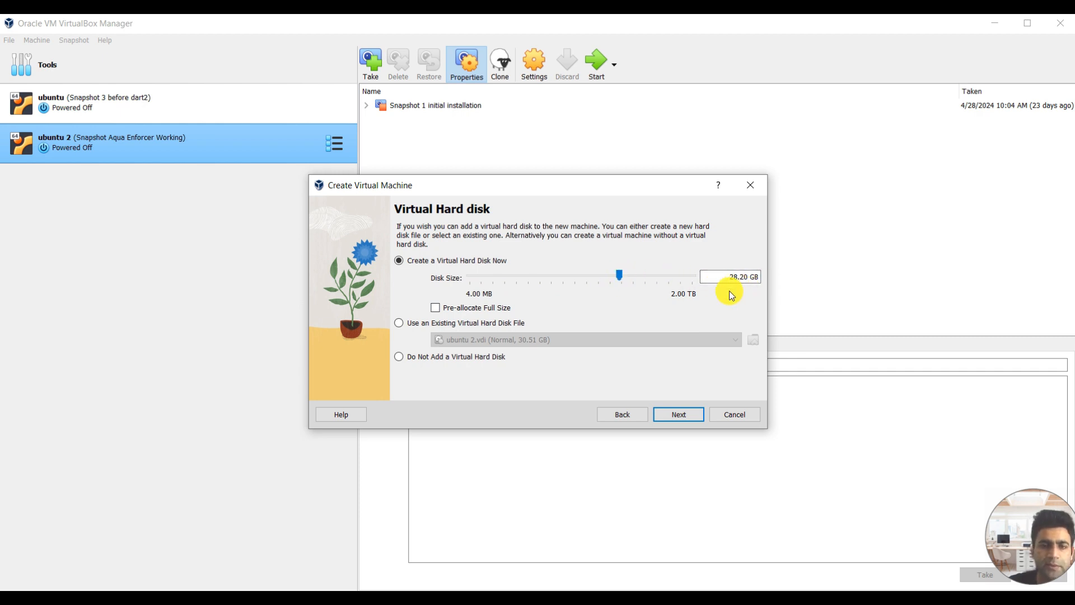
pyautogui.click(680, 418)
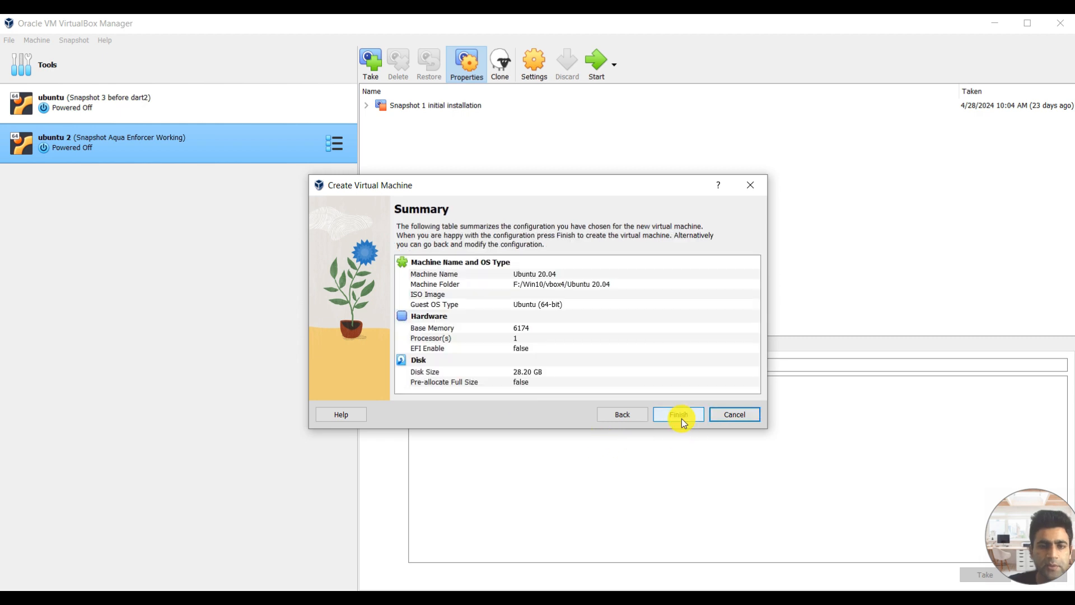
pyautogui.click(677, 418)
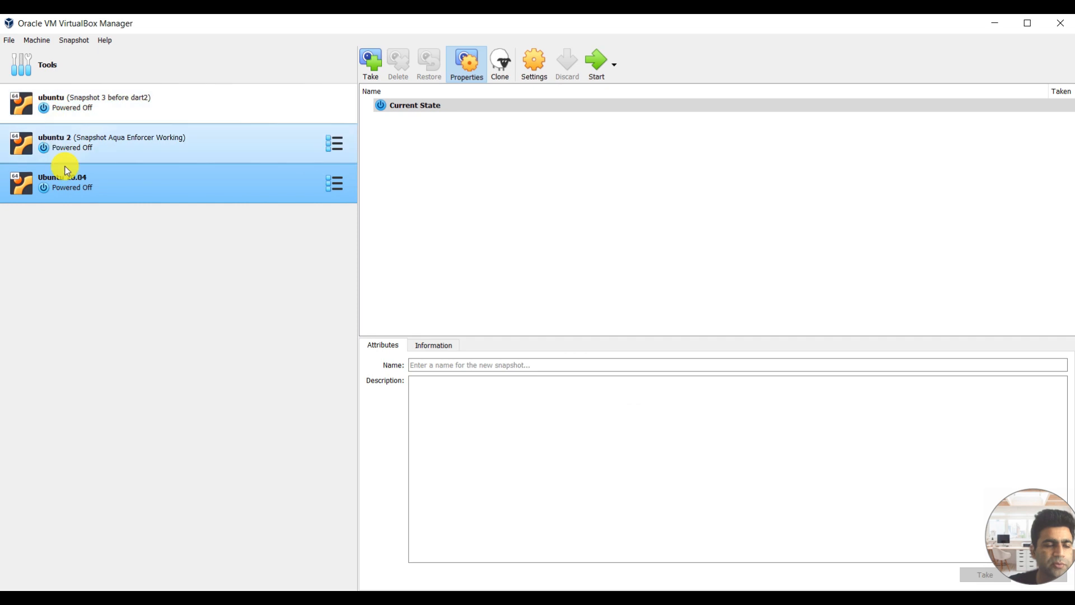
# Open the settings of the Ubuntu 20.04 machine and set both Shared Clipboard and Drag'n'Drop to Bidirectional.
pyautogui.rightClick(81, 195)
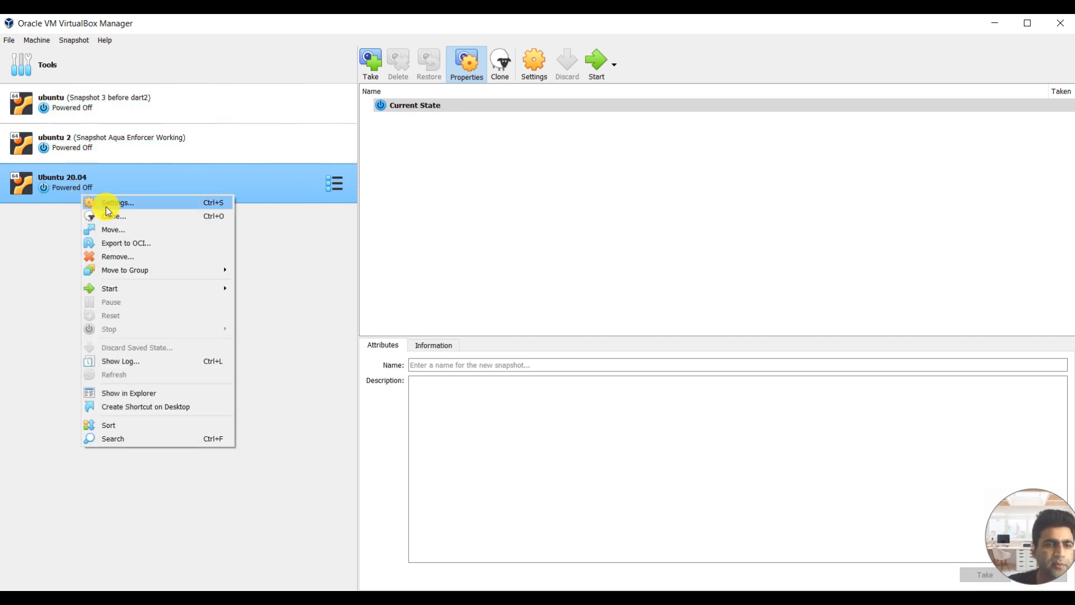
pyautogui.click(106, 207)
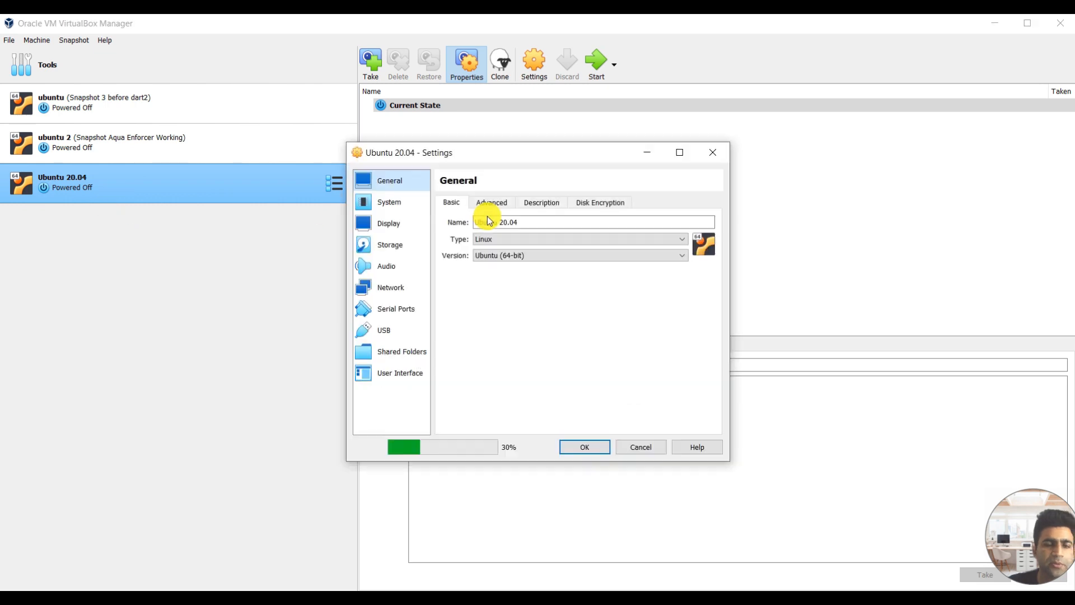
pyautogui.click(493, 207)
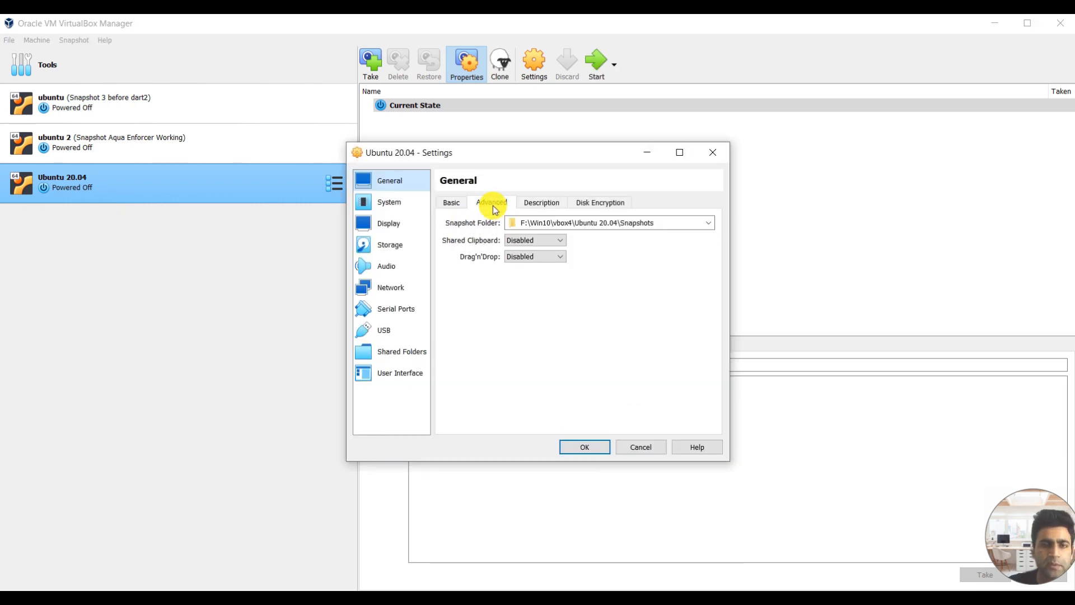
pyautogui.click(525, 241)
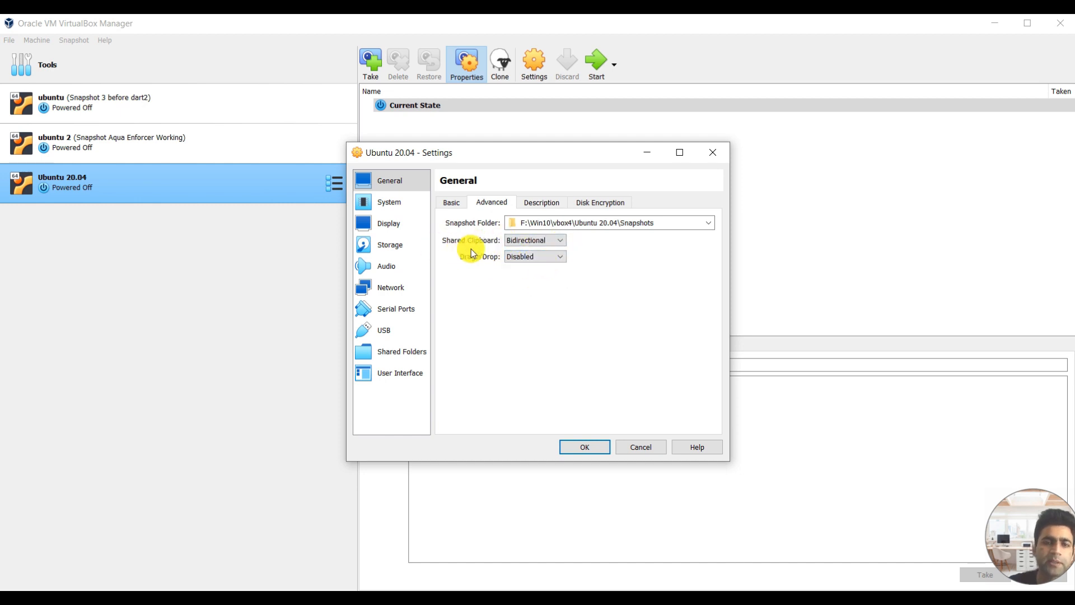
pyautogui.click(527, 257)
pyautogui.click(526, 294)
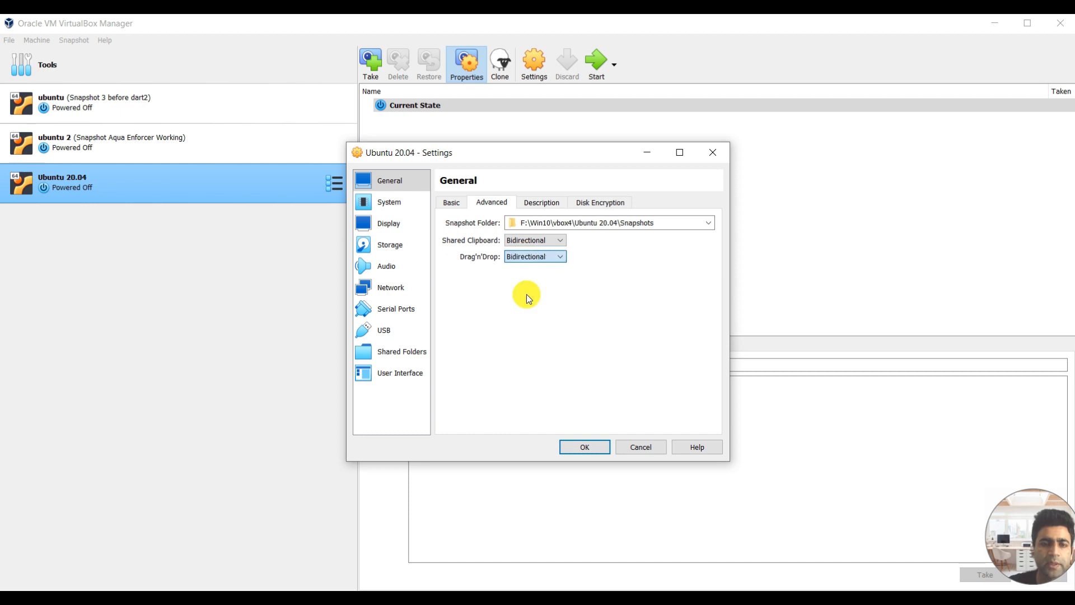
# Set the virtual machine's processor count to 2 and its video memory to 128 MB.
pyautogui.click(535, 204)
pyautogui.click(591, 202)
pyautogui.click(384, 204)
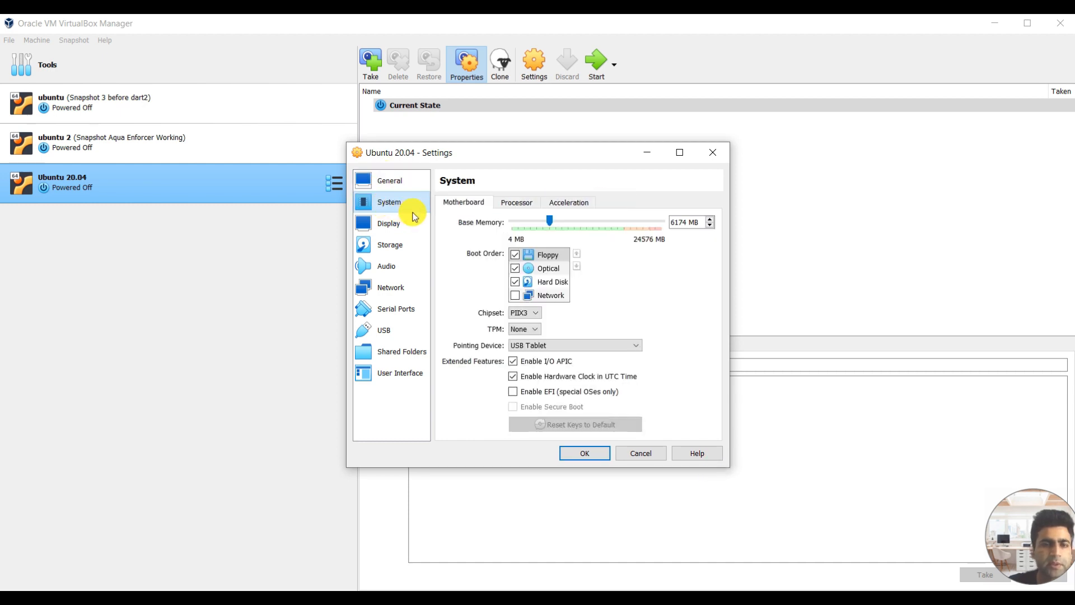
pyautogui.click(521, 207)
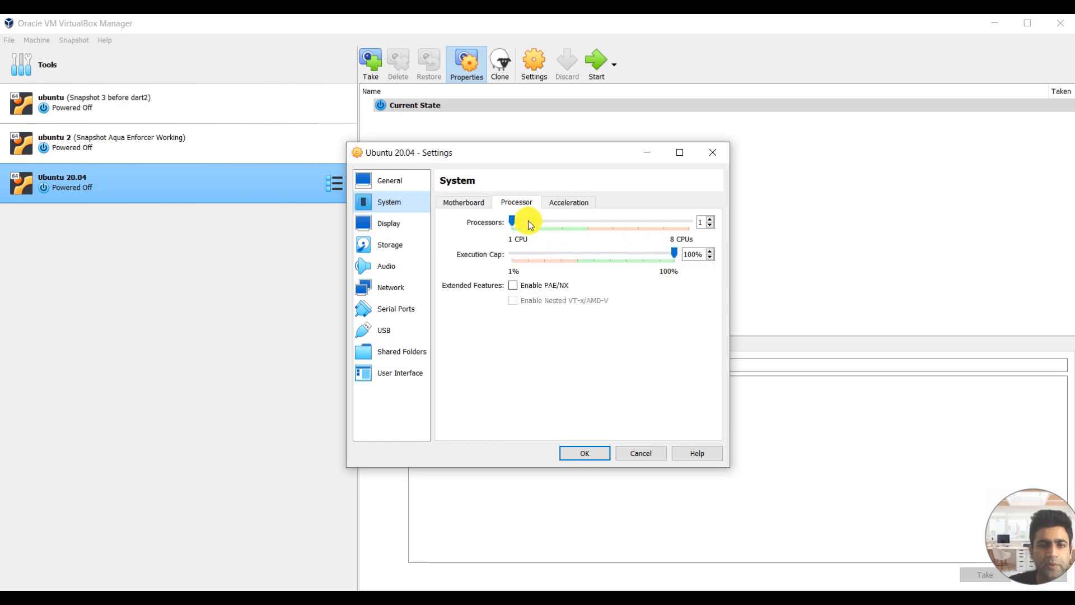
pyautogui.click(514, 221)
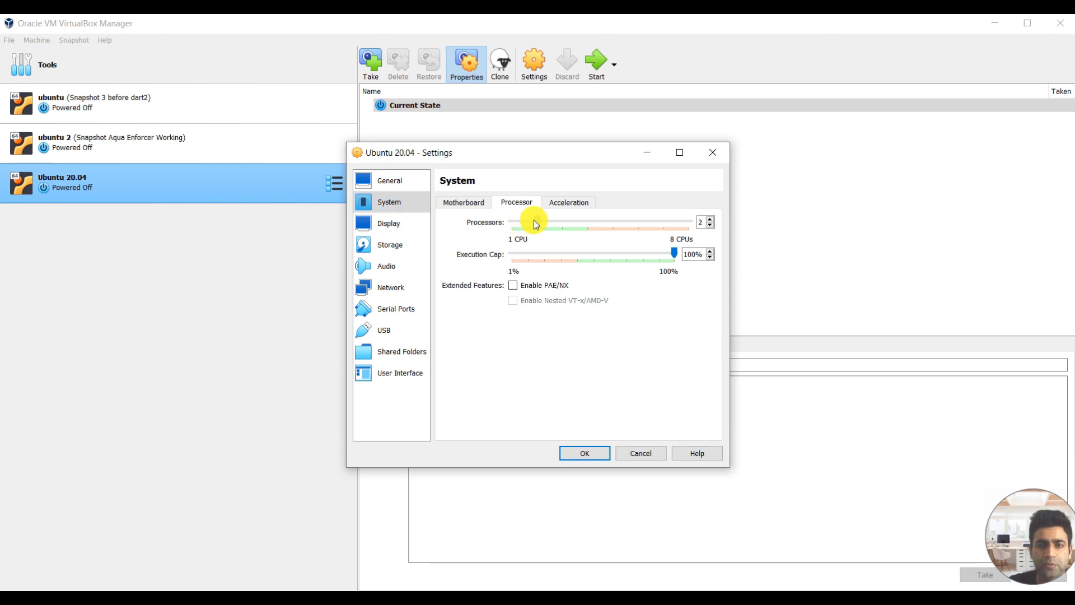
pyautogui.click(415, 226)
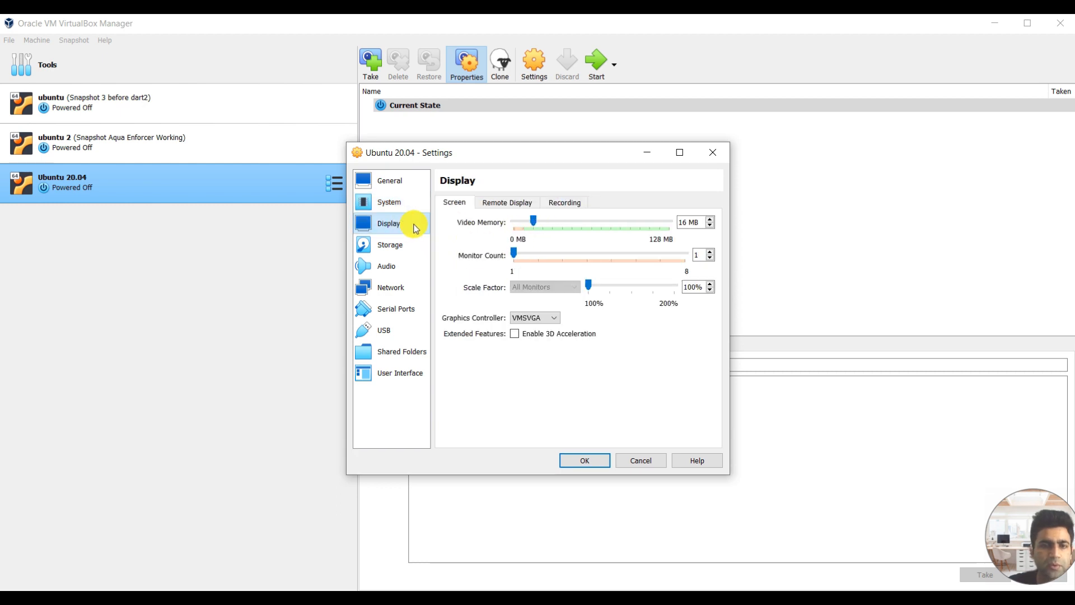
pyautogui.moveTo(531, 224); pyautogui.dragTo(674, 234)
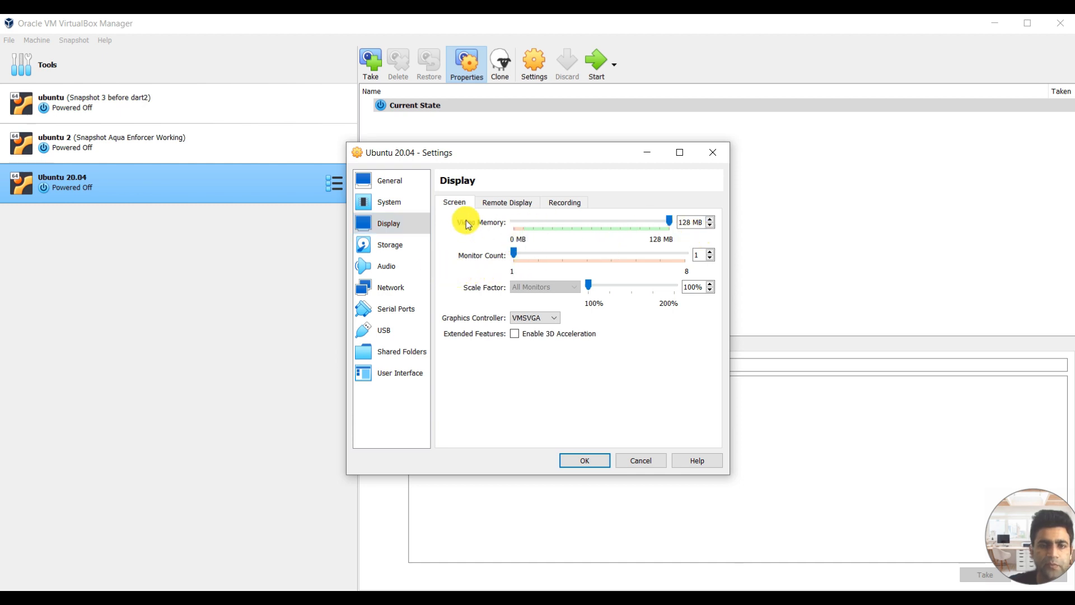
# Attach the disk image ubuntu-24.04-desktop-amd64.iso to the empty IDE optical drive in the machine's storage settings.
pyautogui.click(396, 244)
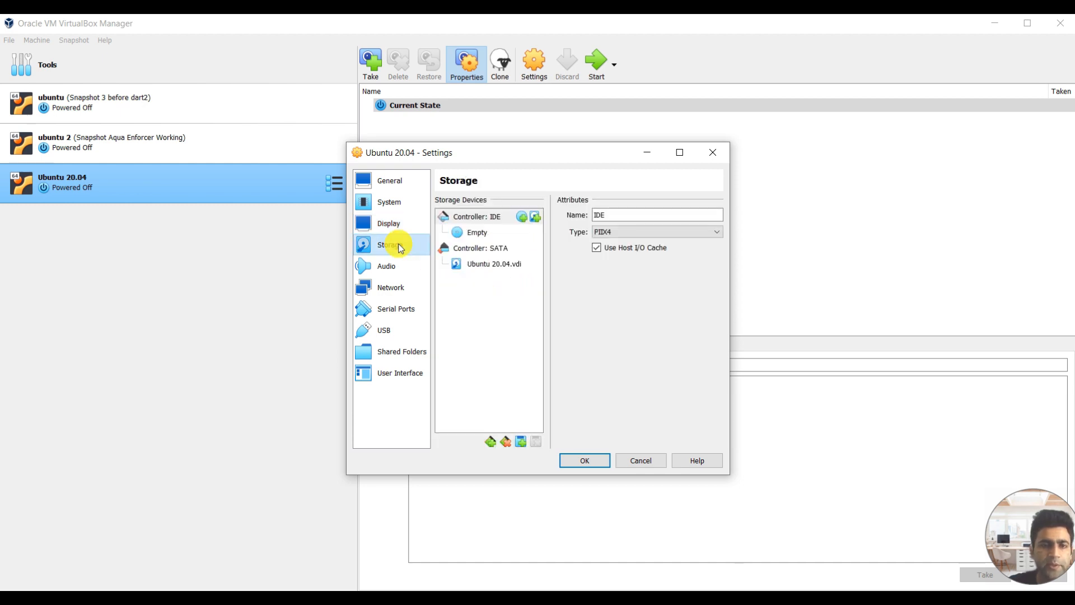
pyautogui.click(482, 235)
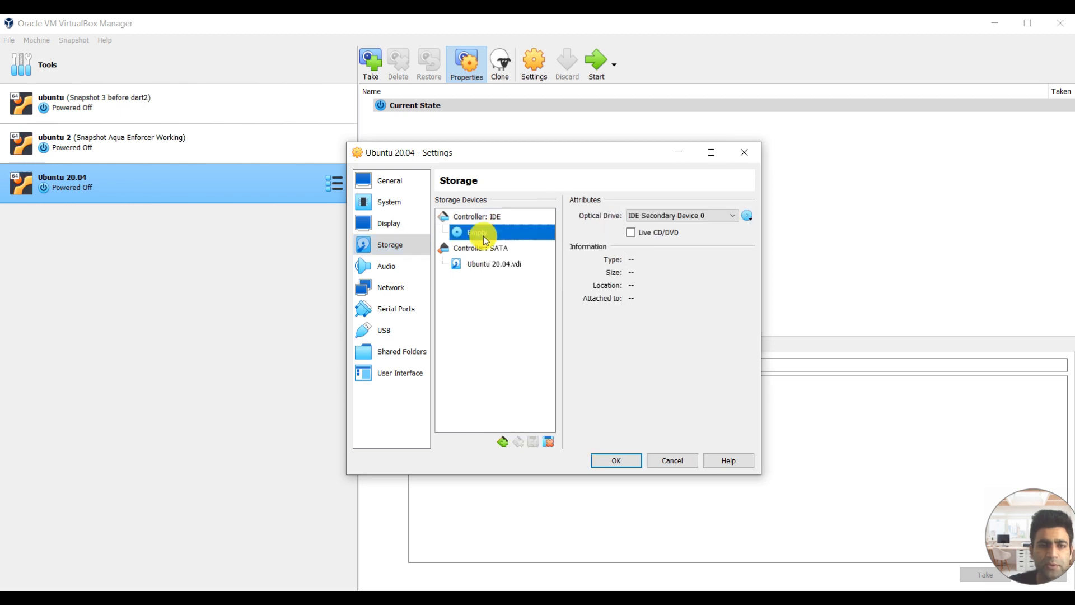
pyautogui.click(747, 216)
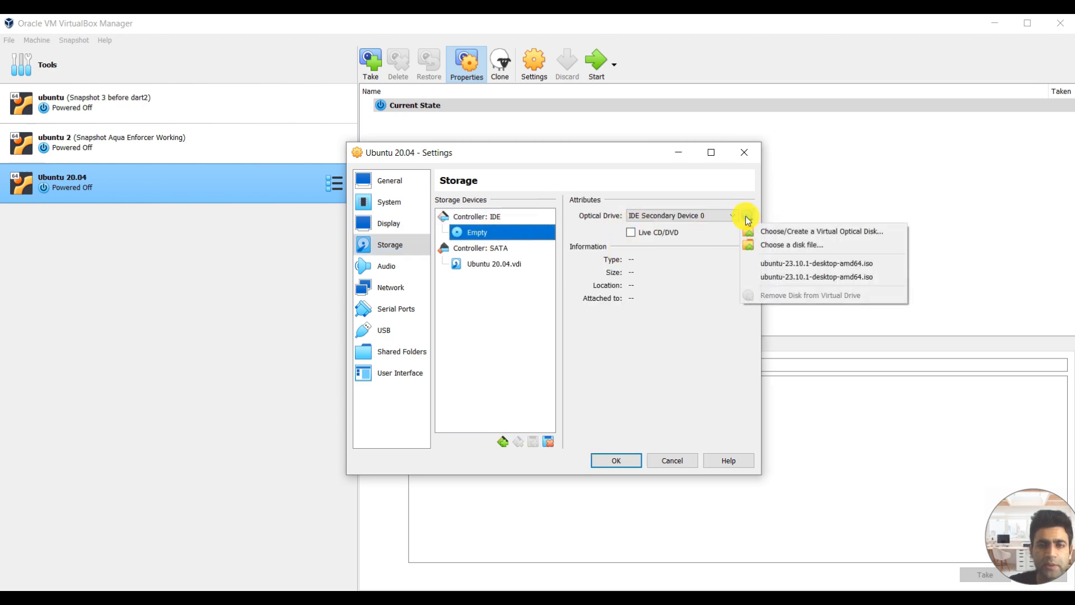
pyautogui.click(764, 247)
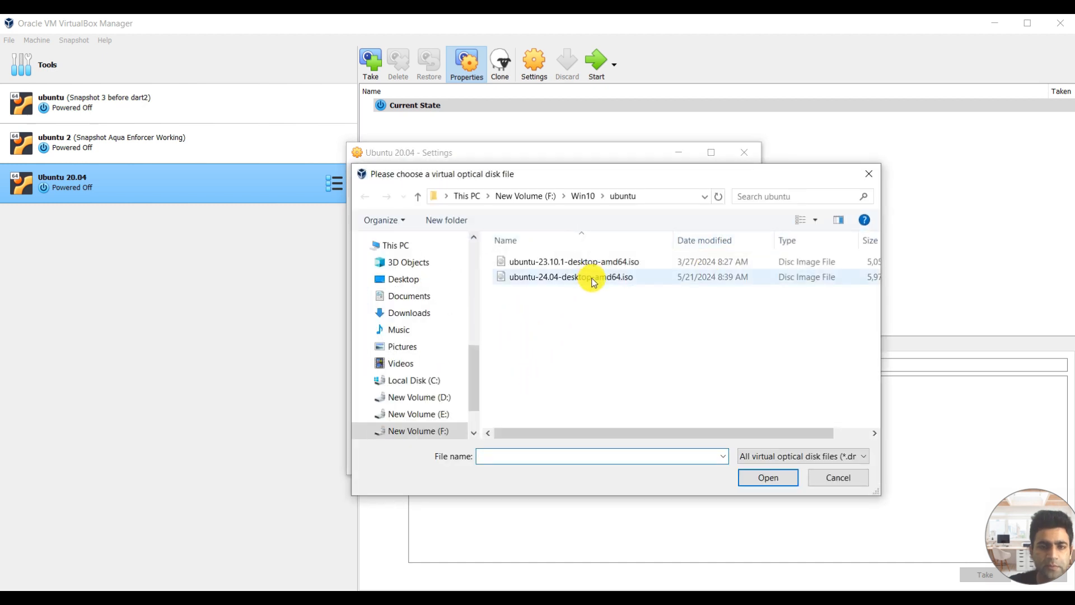
pyautogui.doubleClick(571, 278)
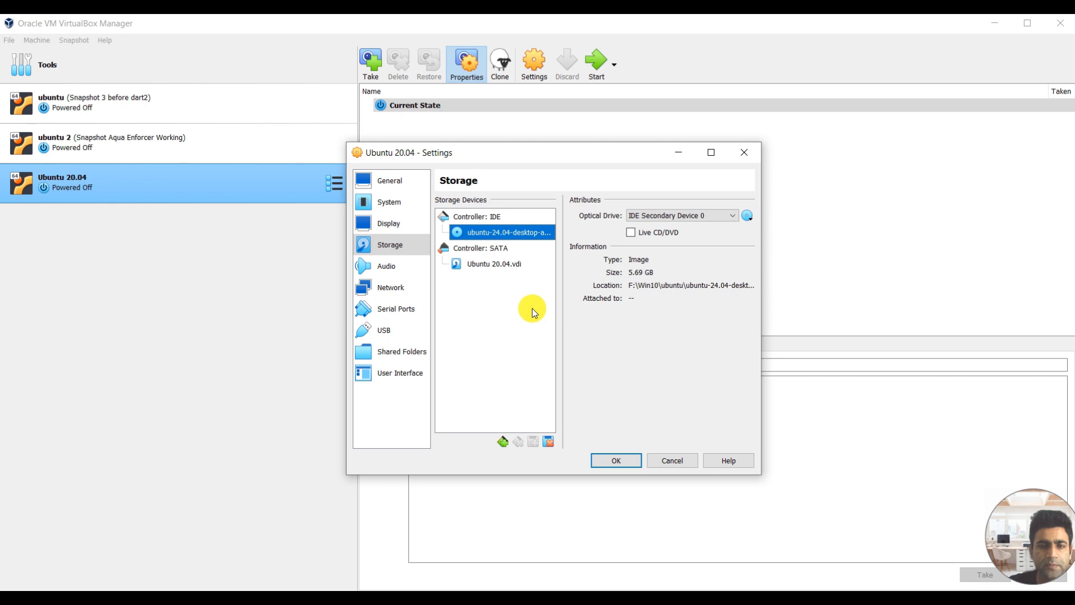
# Attach network Adapter 1 to a Bridged Adapter using Intel(R) Dual Band Wireless-AC 7265, and save the machine's settings.
pyautogui.click(390, 287)
pyautogui.click(540, 236)
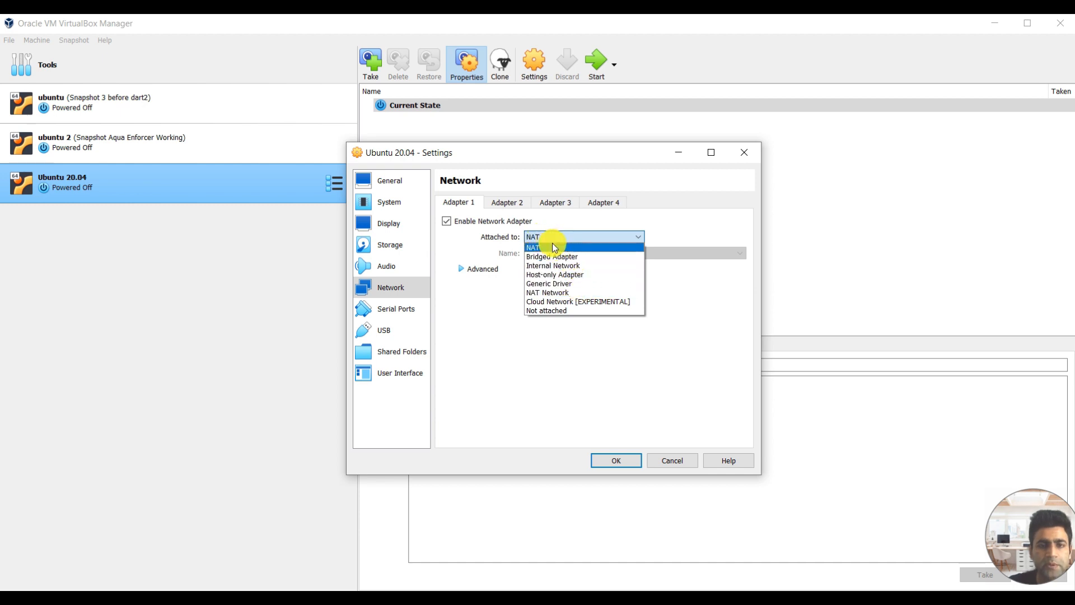
pyautogui.click(580, 258)
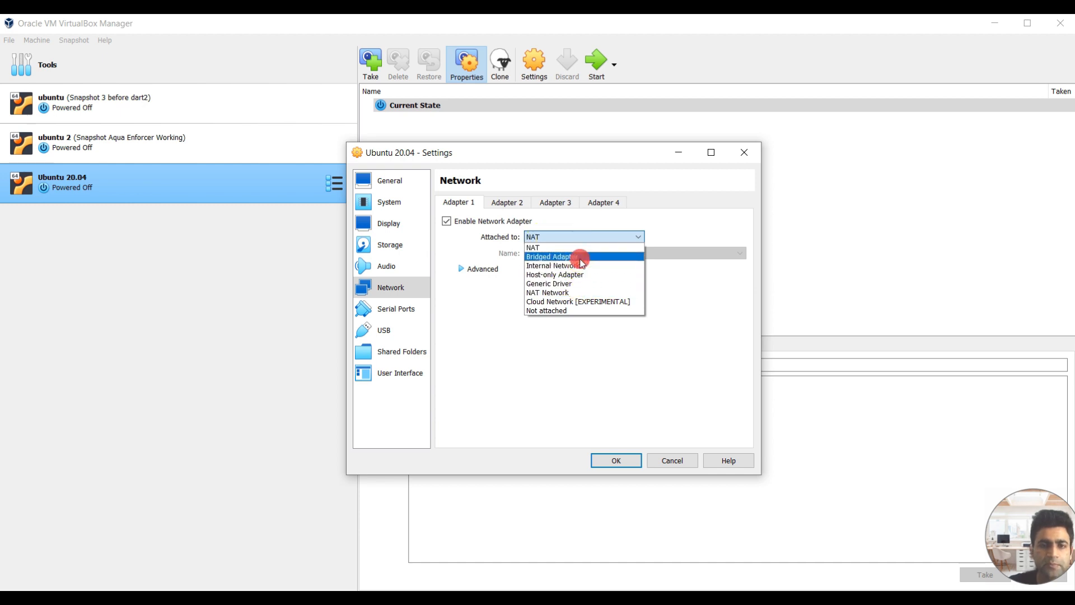
pyautogui.click(592, 253)
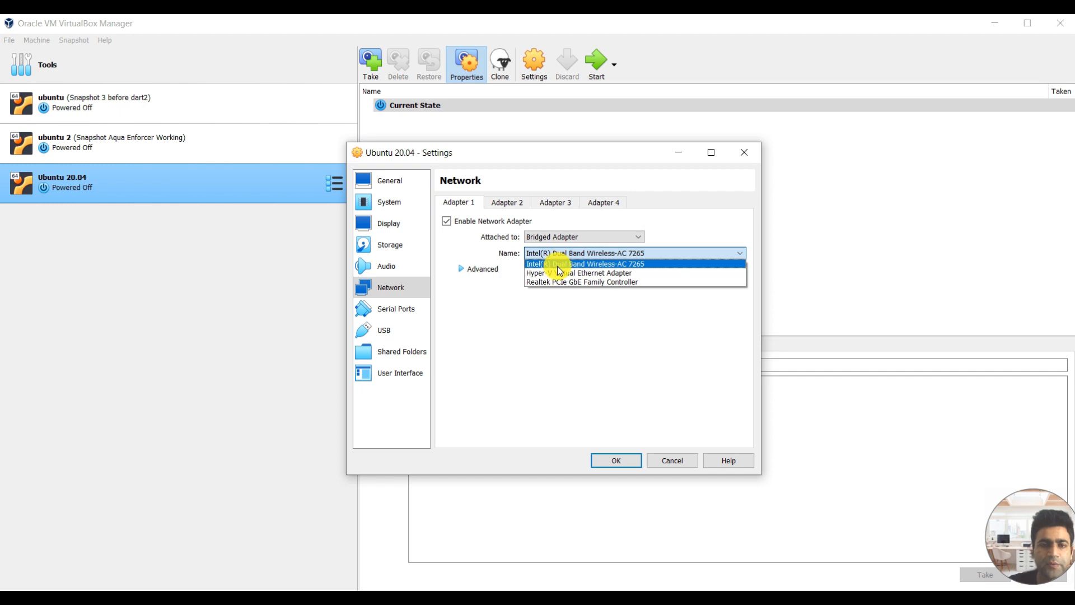
pyautogui.click(522, 318)
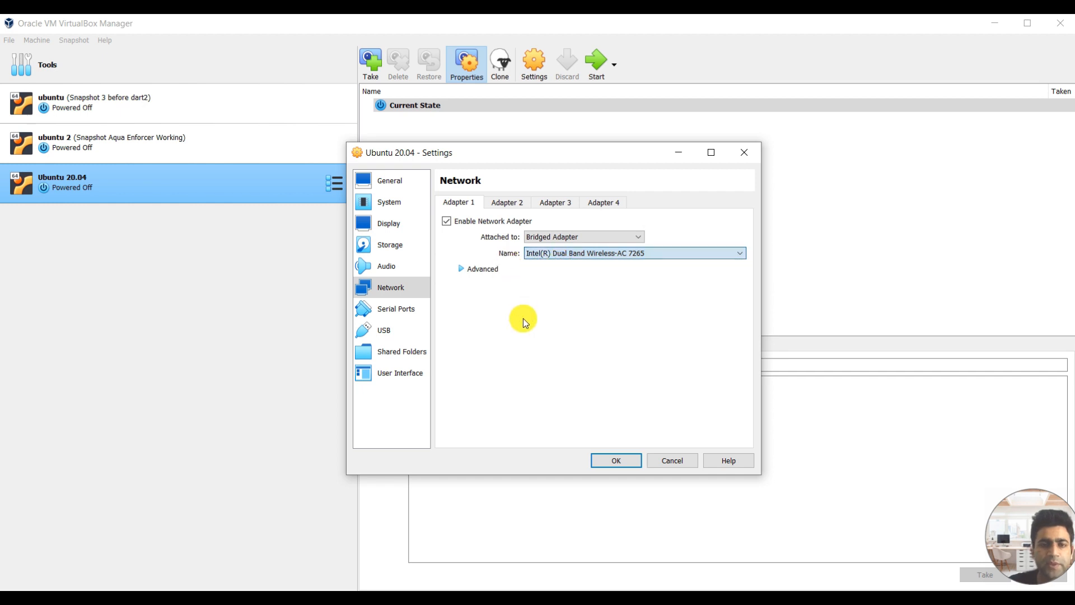
pyautogui.click(616, 460)
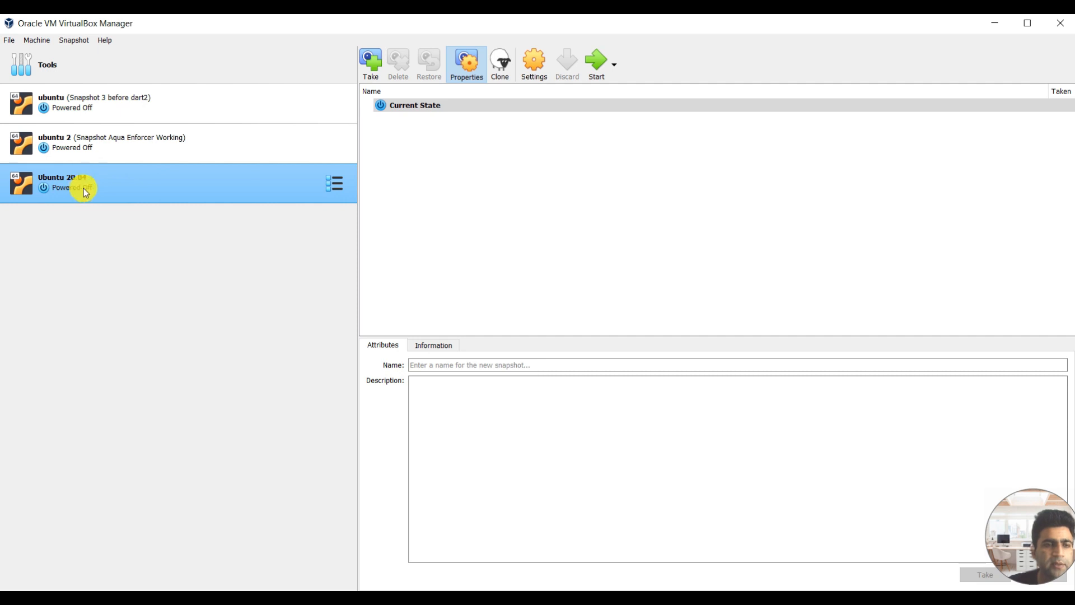
# Start the Ubuntu 20.04 virtual machine in a maximized window and boot the "Try or Install Ubuntu" entry.
pyautogui.doubleClick(328, 200)
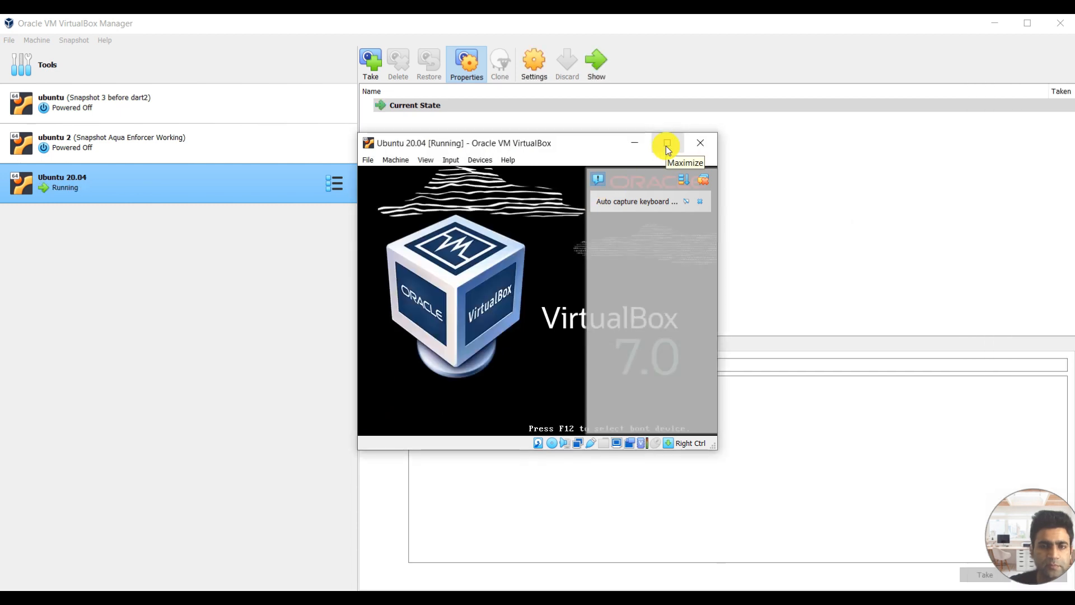
pyautogui.click(666, 144)
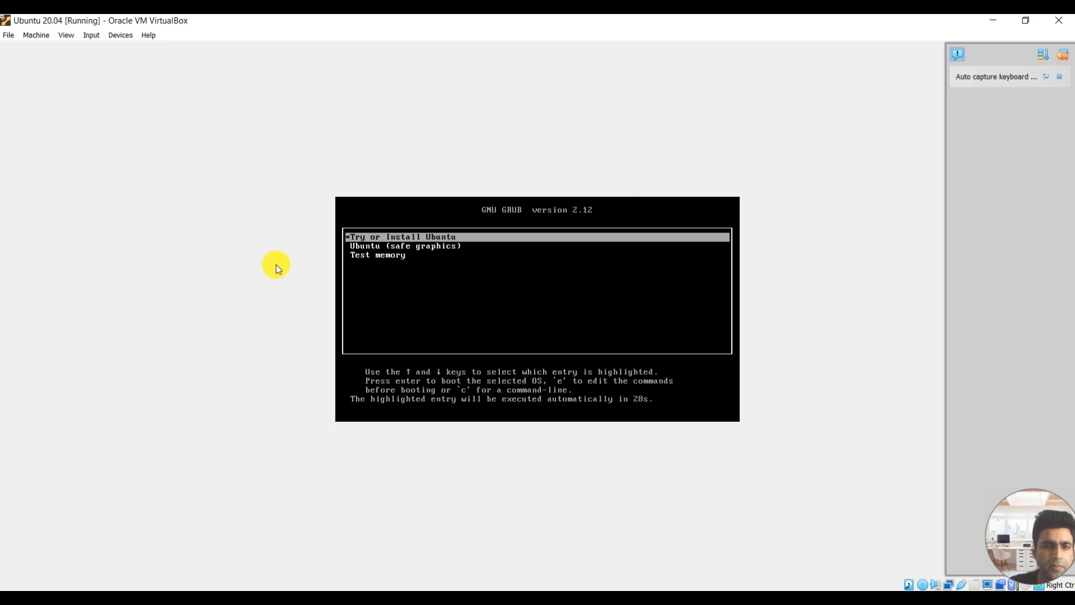
pyautogui.press('Return')
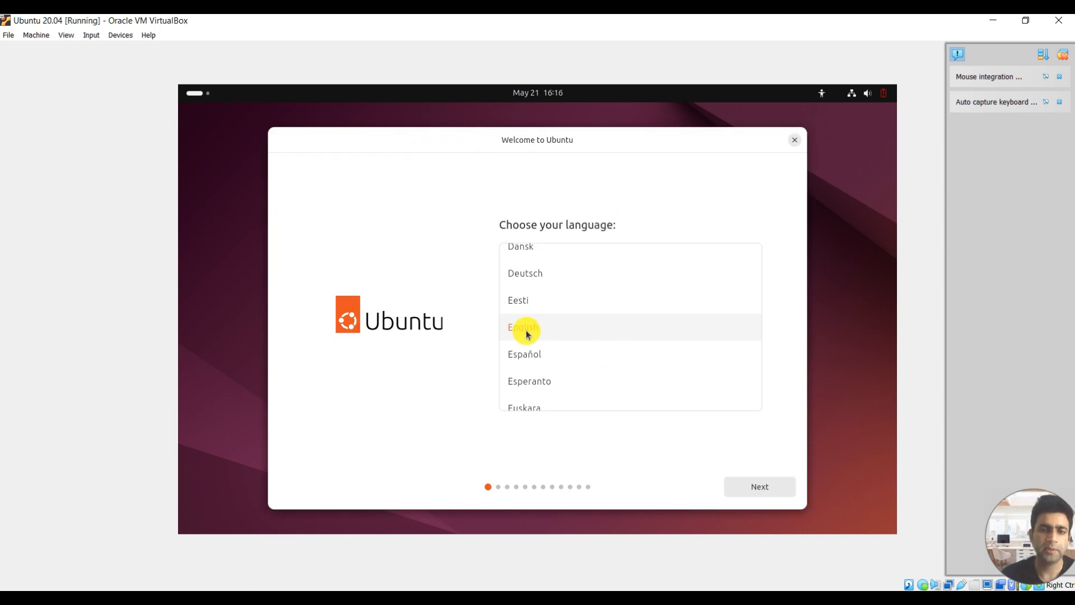
# Proceed through the installer's initial pages with English, the default accessibility options and a wired connection, choosing Install Ubuntu.
pyautogui.click(757, 484)
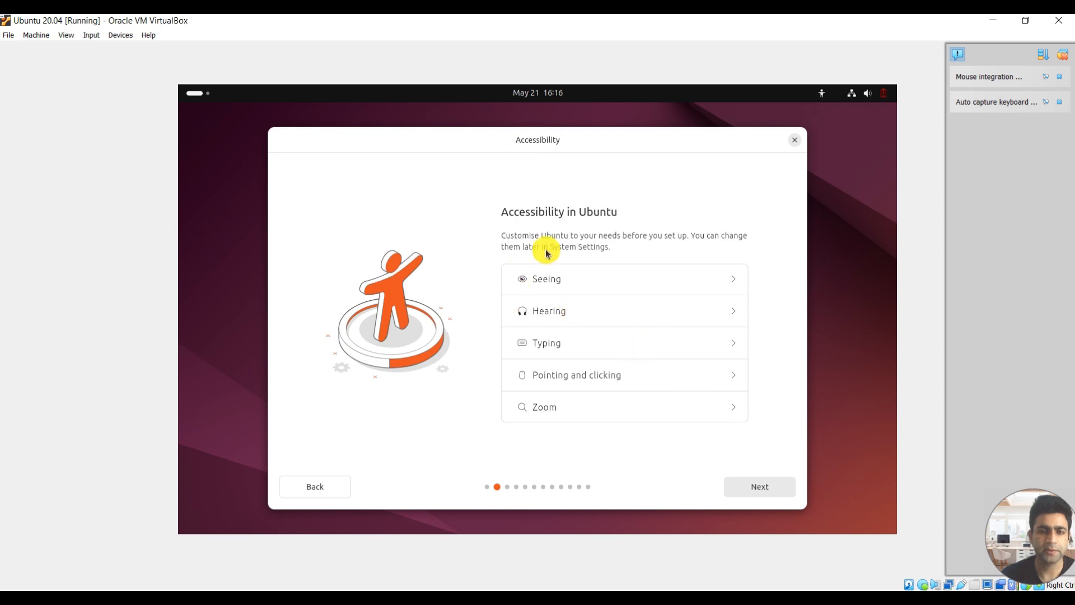
pyautogui.click(757, 491)
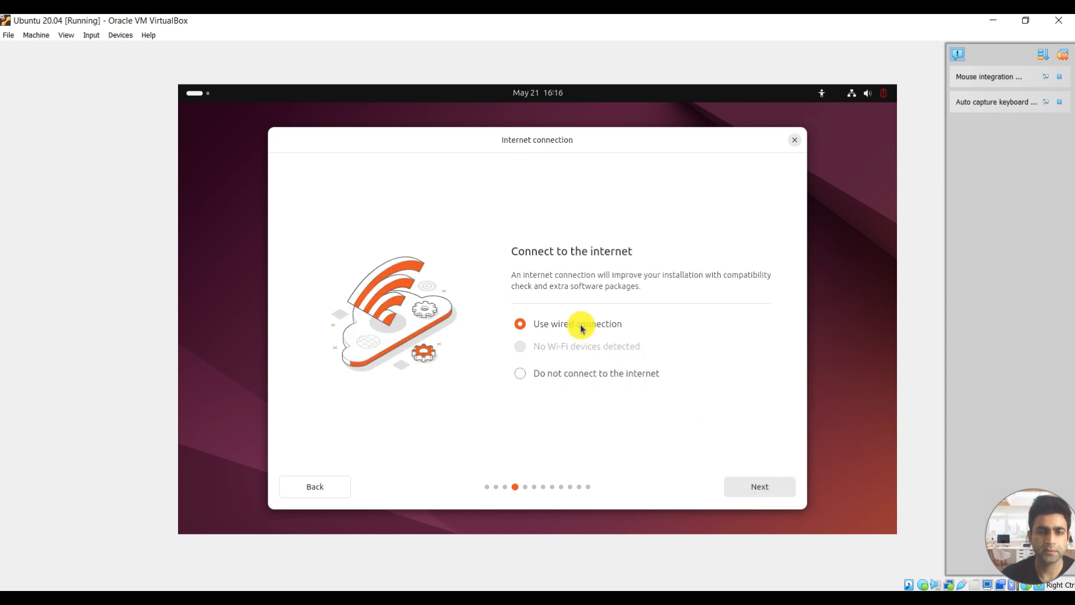
pyautogui.click(750, 491)
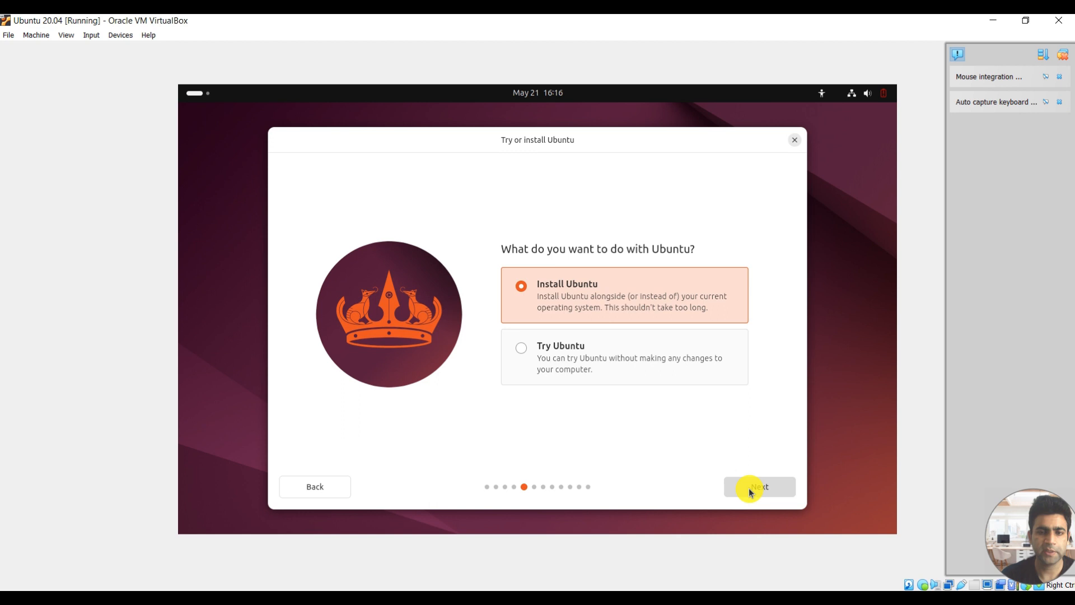
pyautogui.click(751, 491)
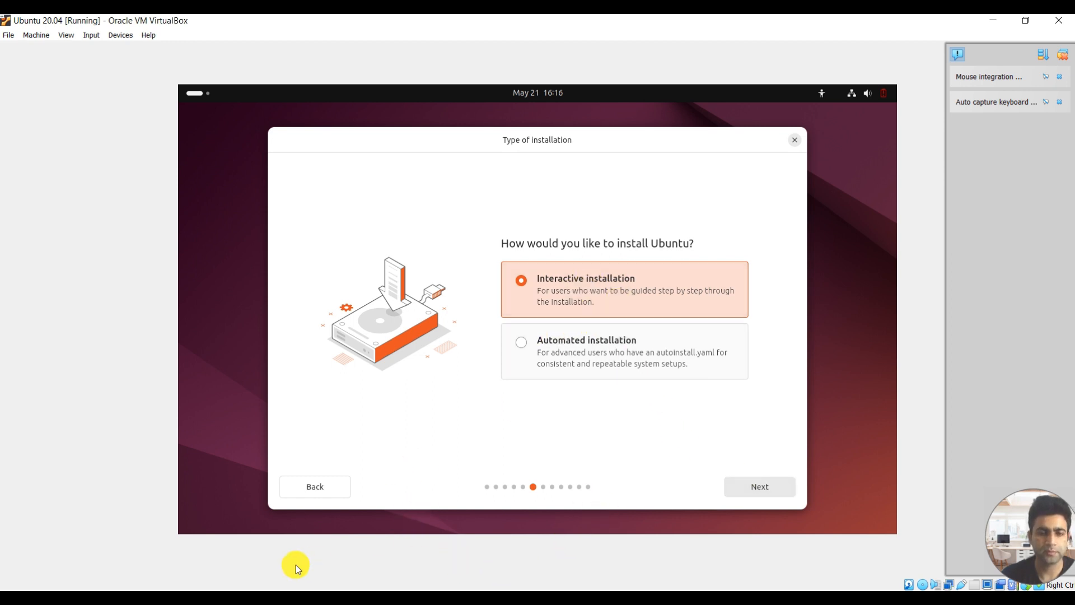
# Review the "Type of installation" section of the Install Ubuntu desktop tutorial in the browser, and return to the virtual machine.
pyautogui.click(241, 584)
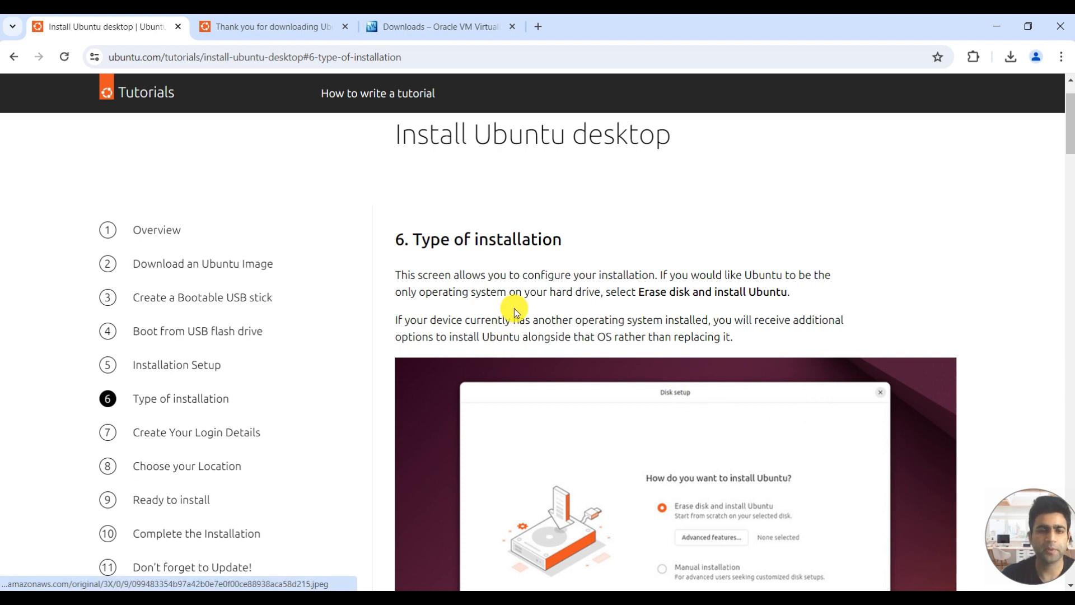
pyautogui.scroll(-1, 512, 307)
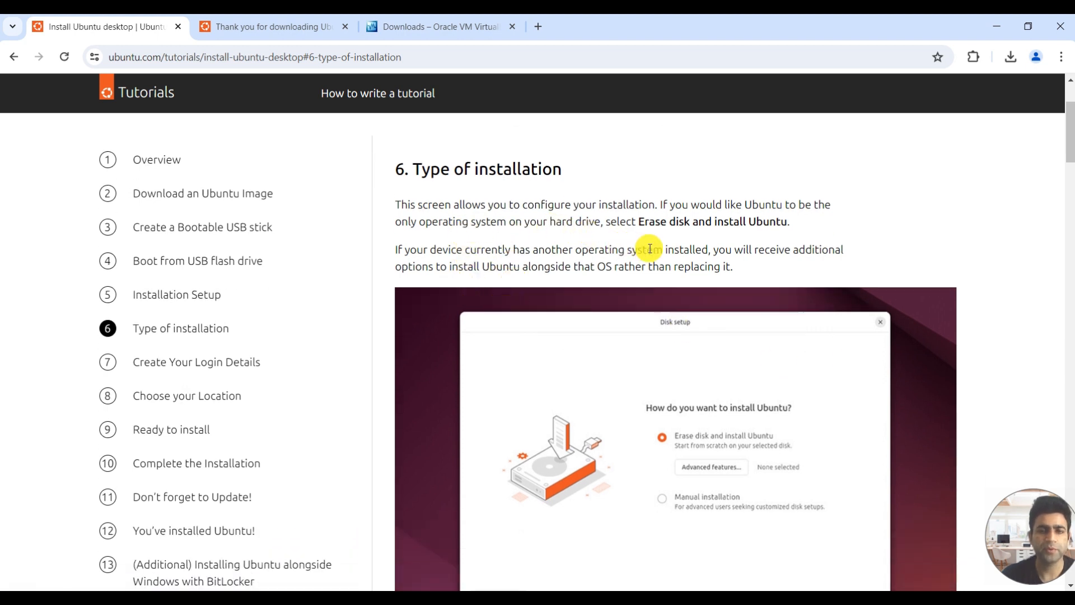
pyautogui.scroll(-1, 681, 358)
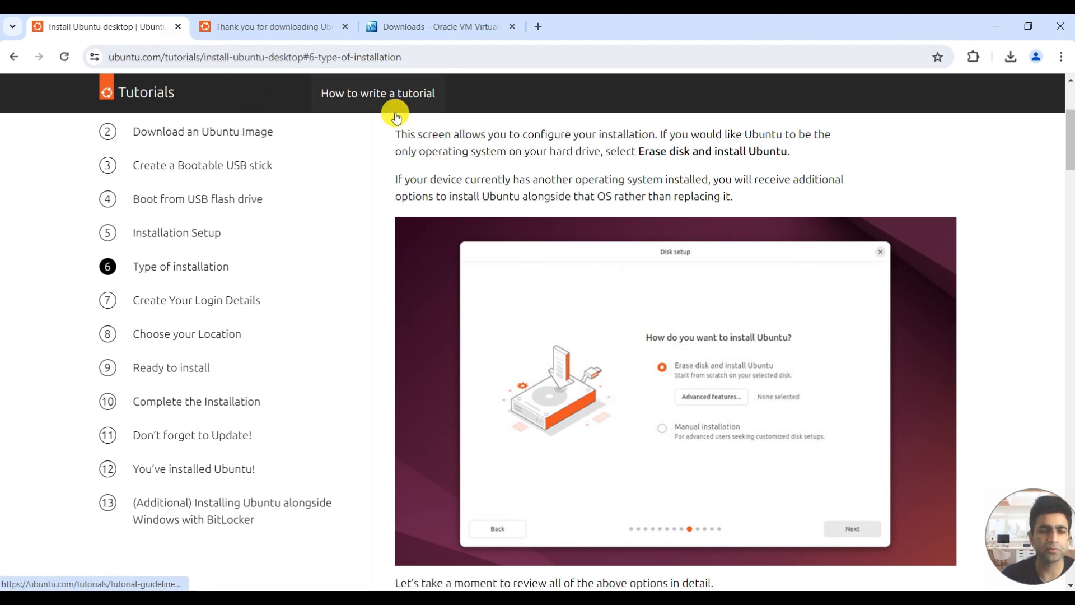
pyautogui.scroll(2, 548, 241)
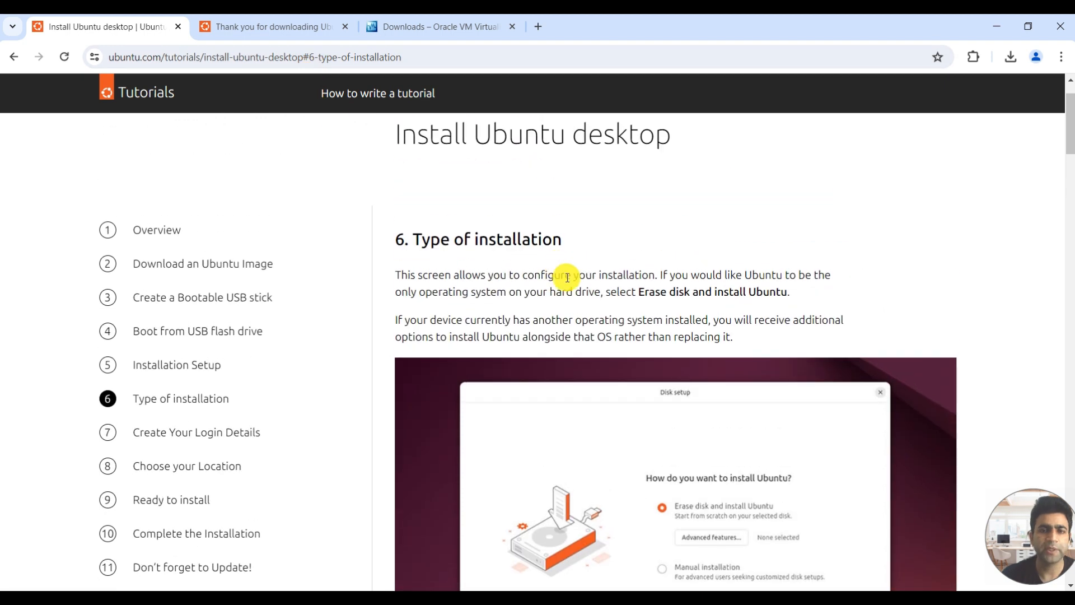
pyautogui.scroll(-10, 698, 336)
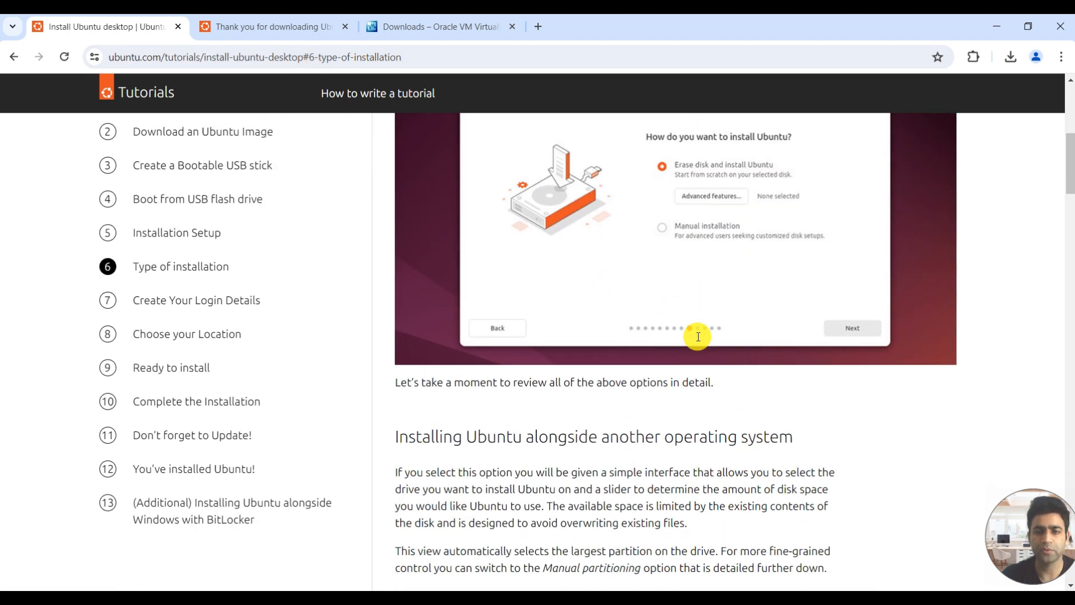
pyautogui.scroll(-15, 698, 336)
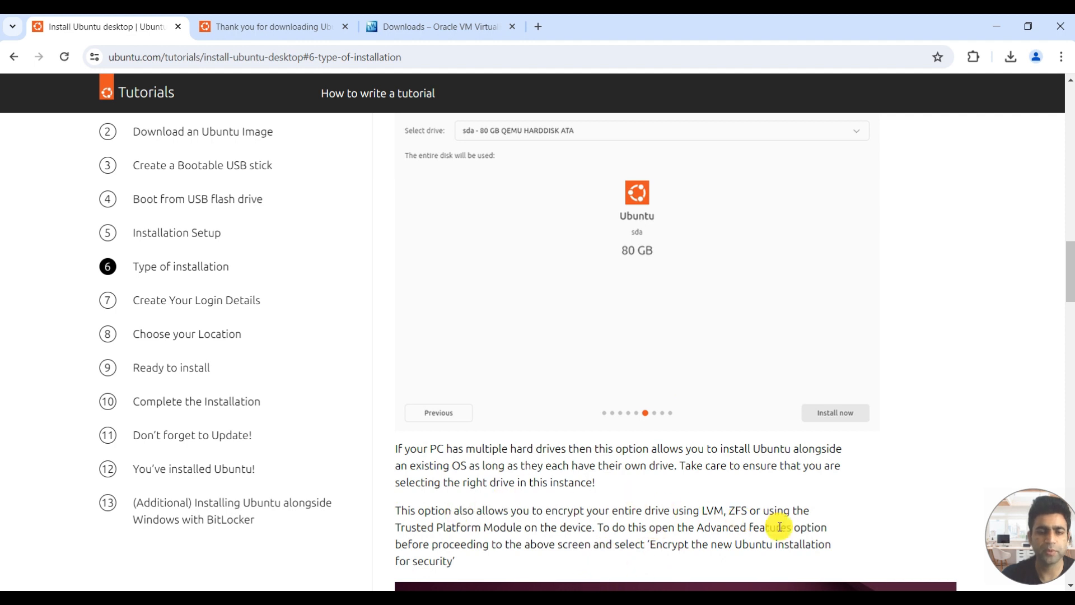
pyautogui.click(250, 581)
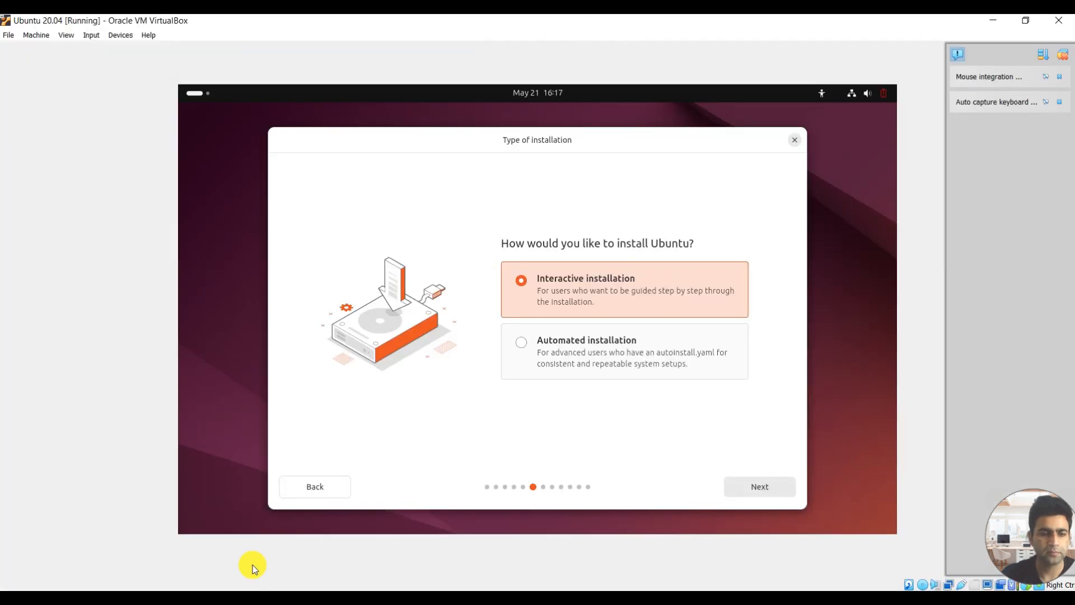
# Choose Interactive installation and the Default selection of apps in the Ubuntu installer.
pyautogui.click(772, 490)
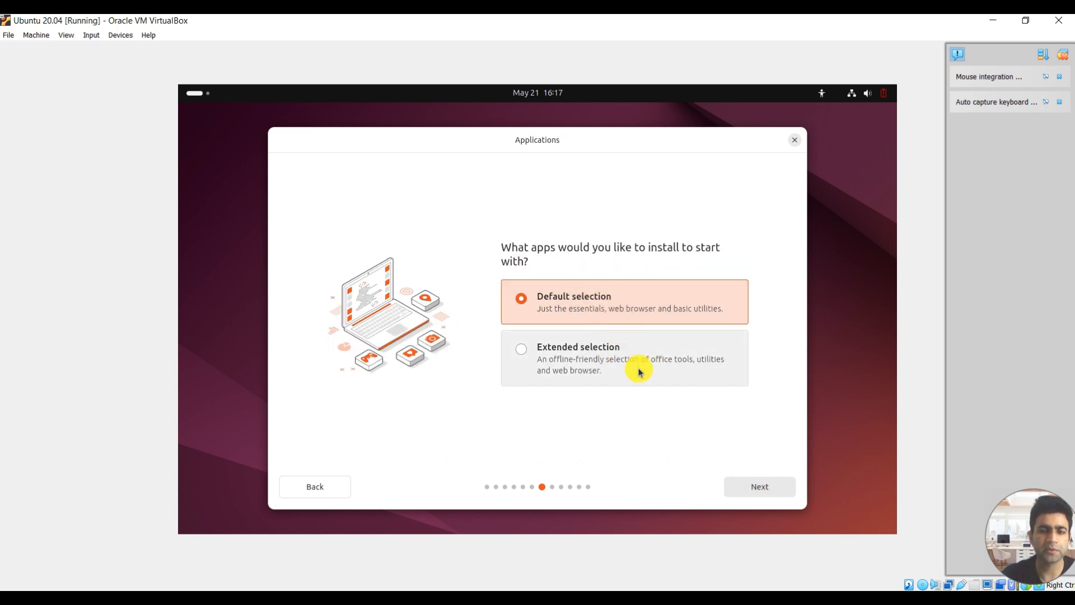
pyautogui.click(588, 361)
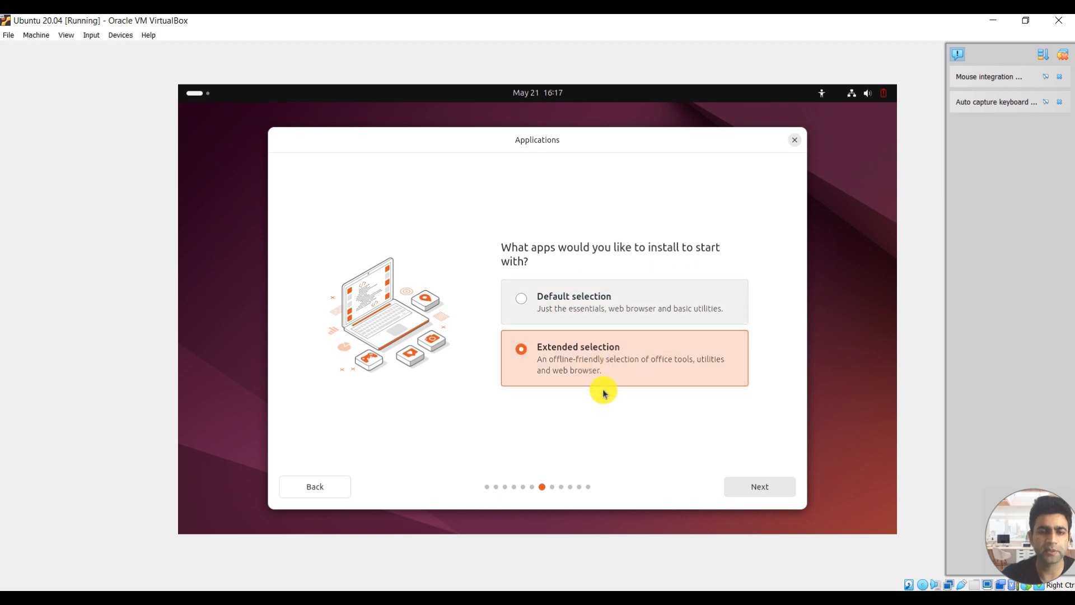
pyautogui.click(583, 318)
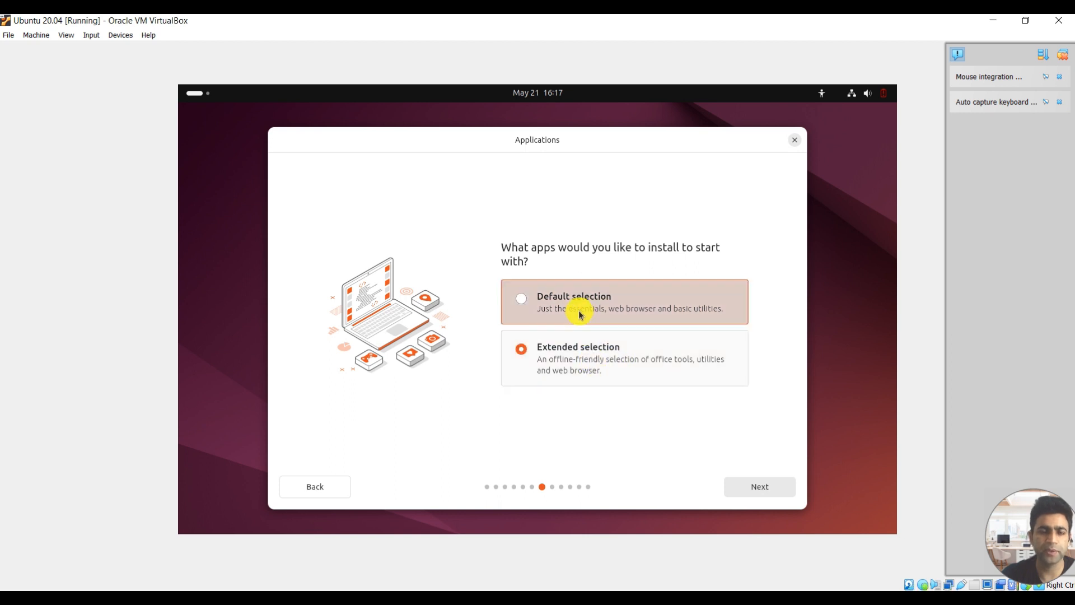
pyautogui.click(751, 487)
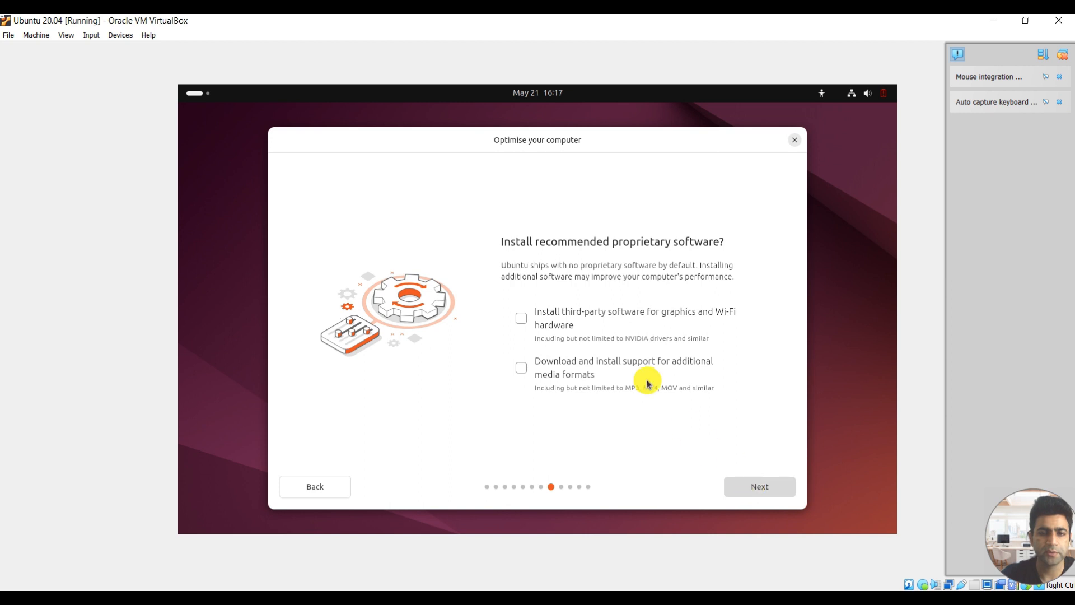
# Enable third-party graphics and Wi-Fi software and additional media format support, and accept "Erase disk and install Ubuntu".
pyautogui.click(520, 318)
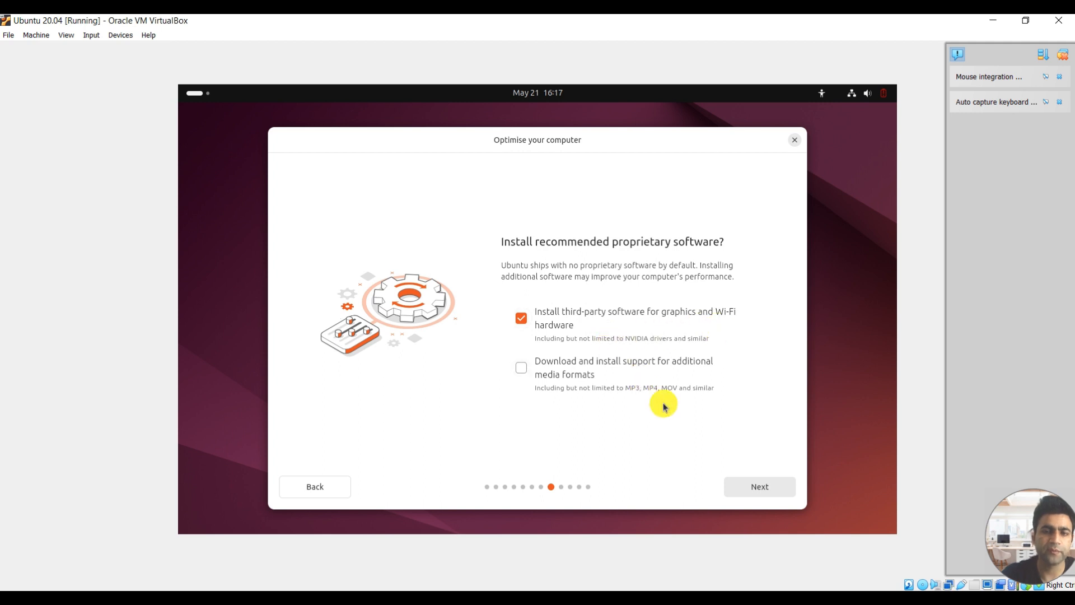
pyautogui.click(542, 370)
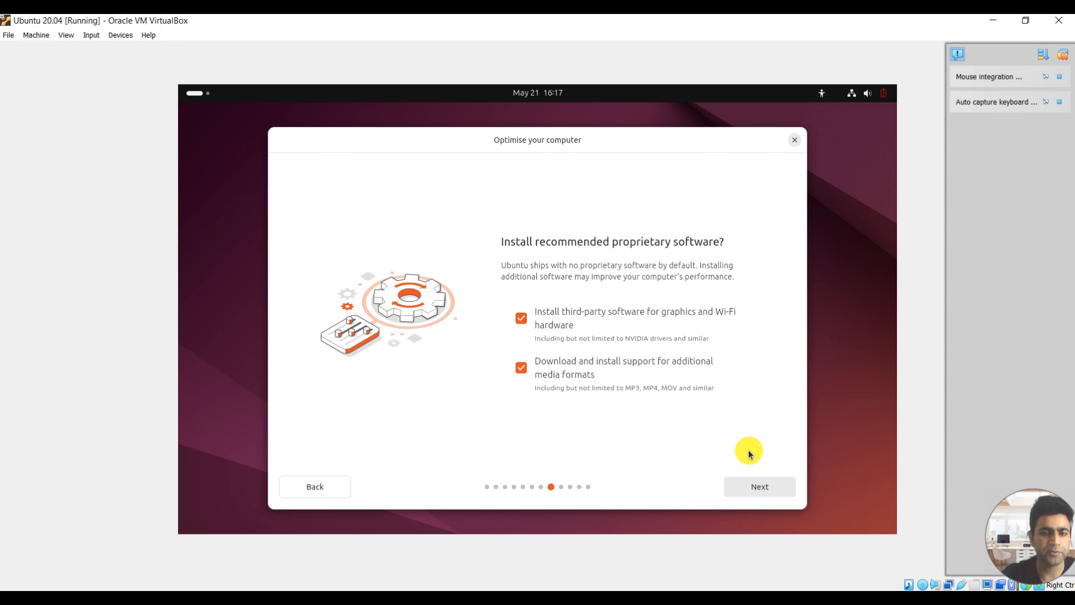
pyautogui.click(564, 379)
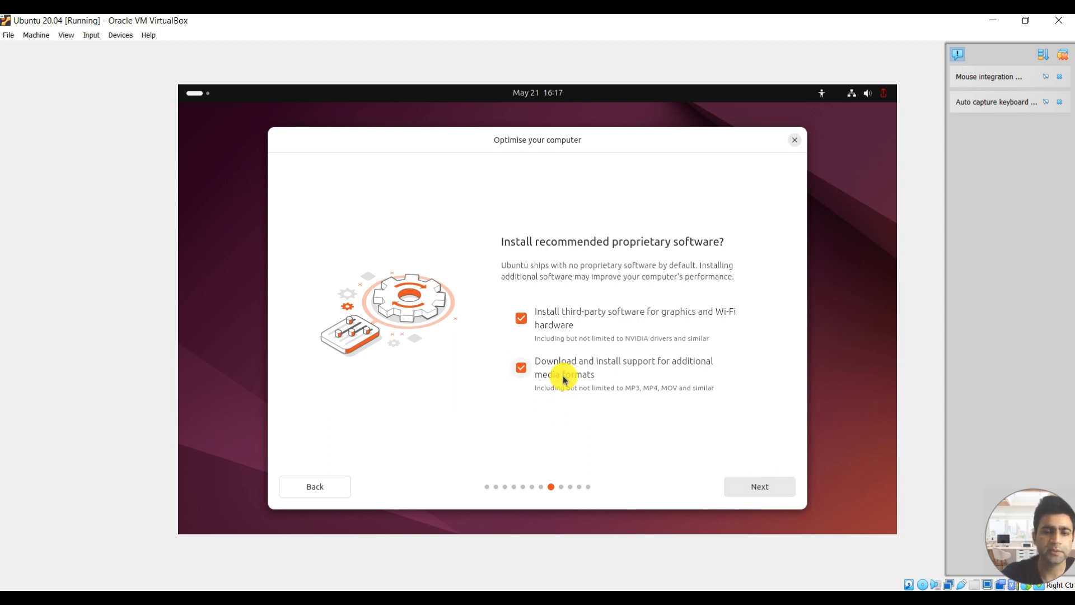
pyautogui.click(750, 492)
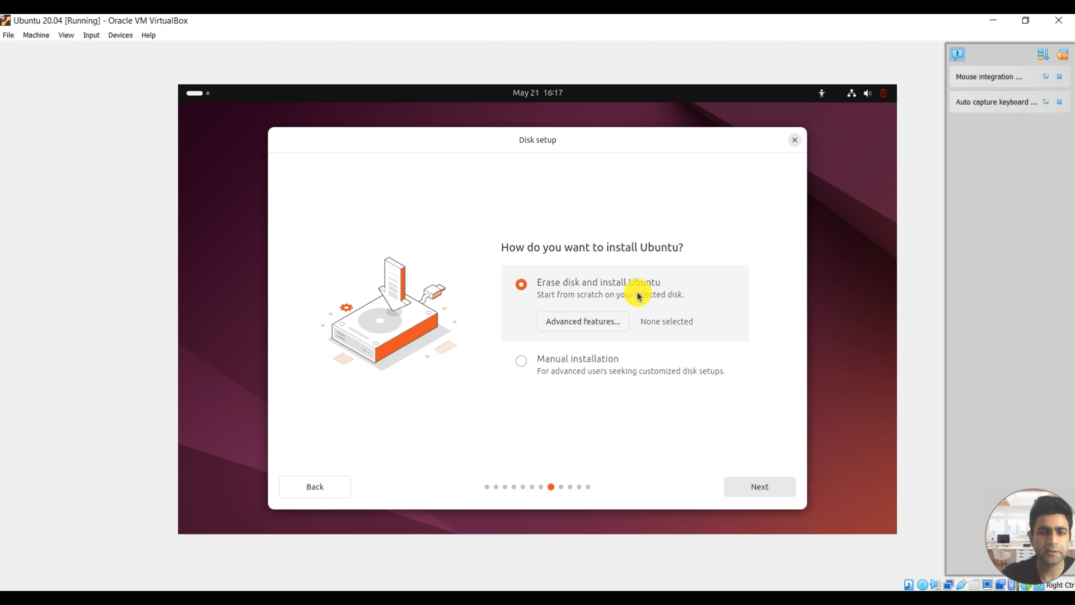
pyautogui.click(765, 491)
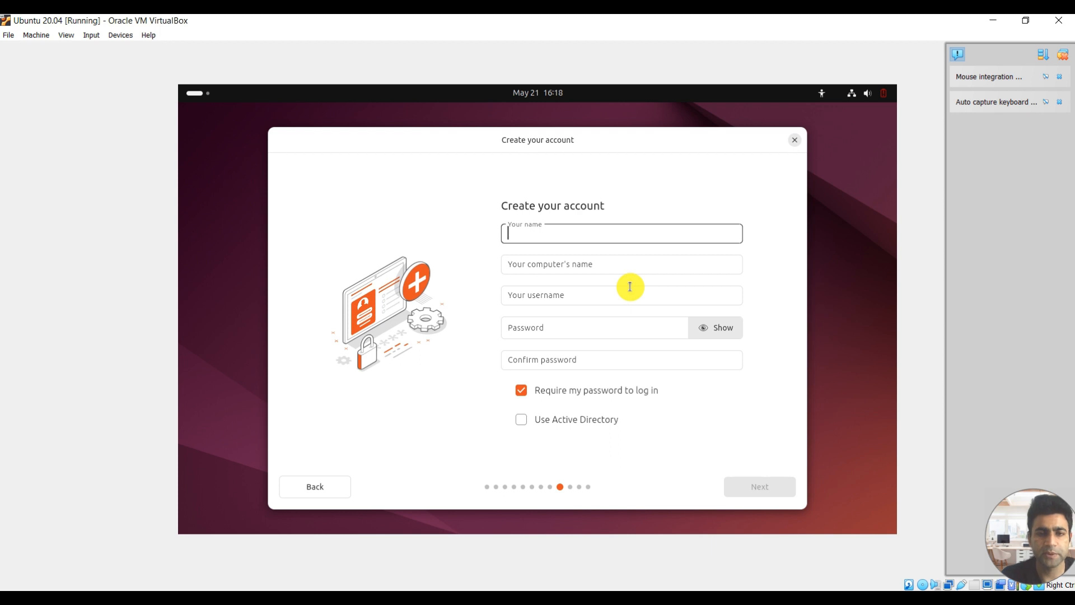
# Create the Ubuntu account by entering the user's name and the password with its confirmation, and continue to the timezone page.
pyautogui.write('asad')
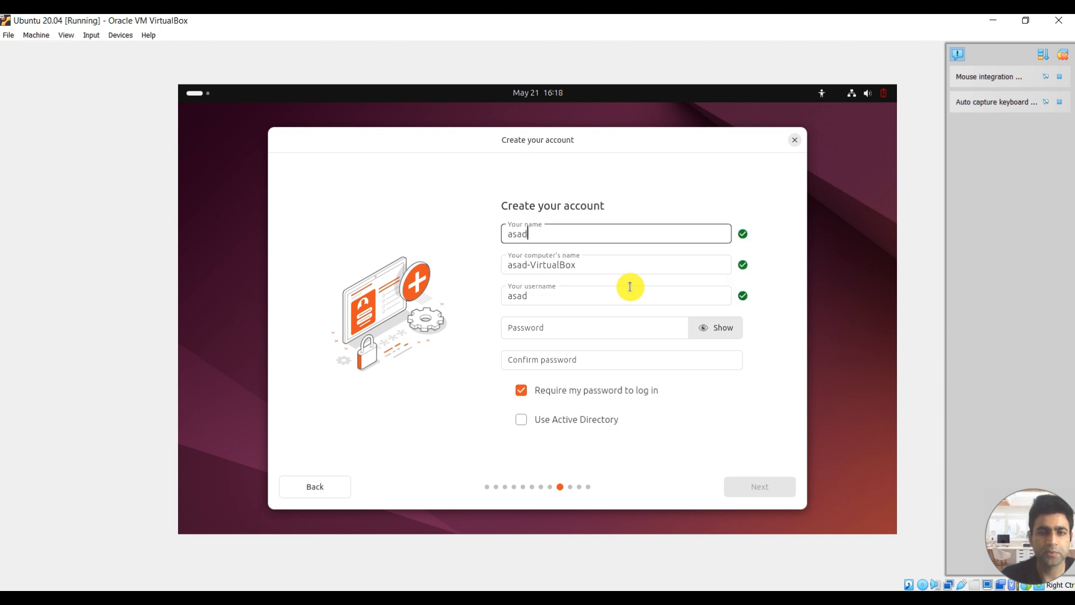
pyautogui.click(583, 327)
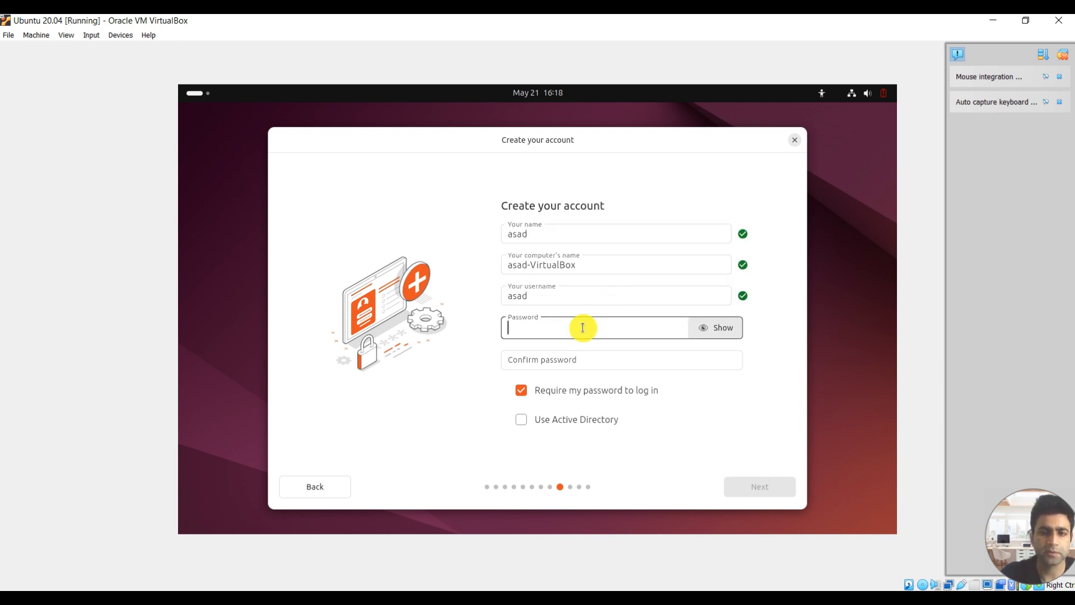
pyautogui.write('1')
pyautogui.click(583, 357)
pyautogui.write('1')
pyautogui.click(707, 432)
pyautogui.click(760, 487)
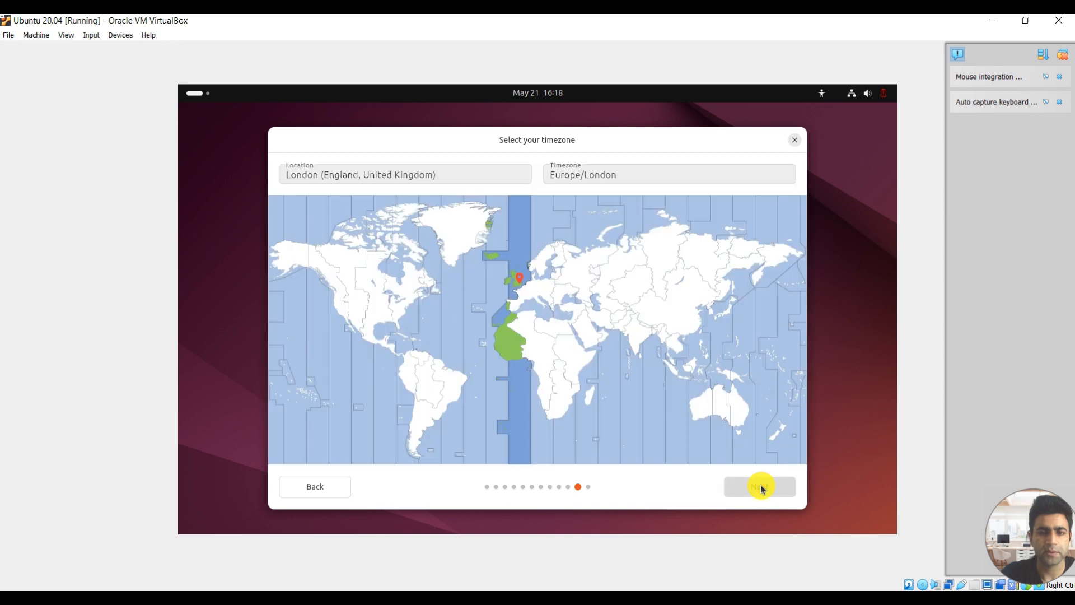
# Accept the Europe/London timezone and start installing Ubuntu 24.04 LTS.
pyautogui.click(759, 488)
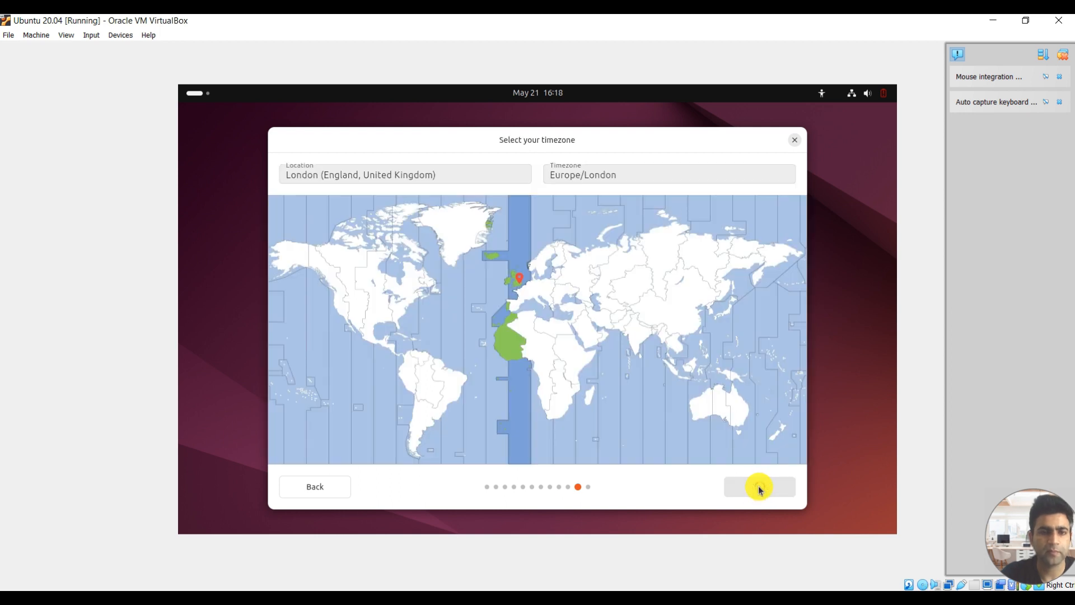
pyautogui.click(759, 487)
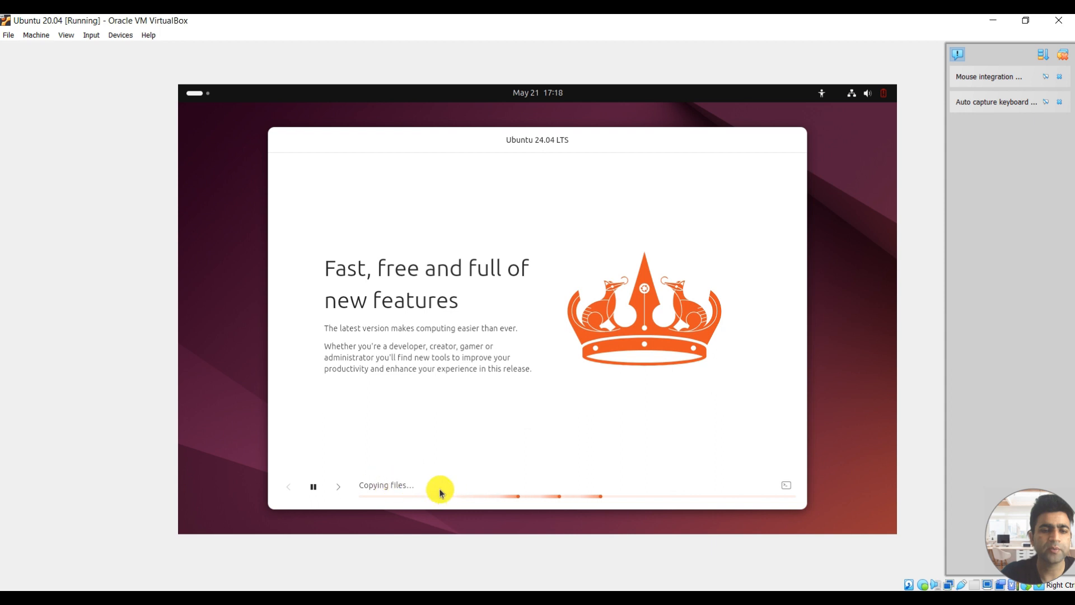
pyautogui.click(786, 485)
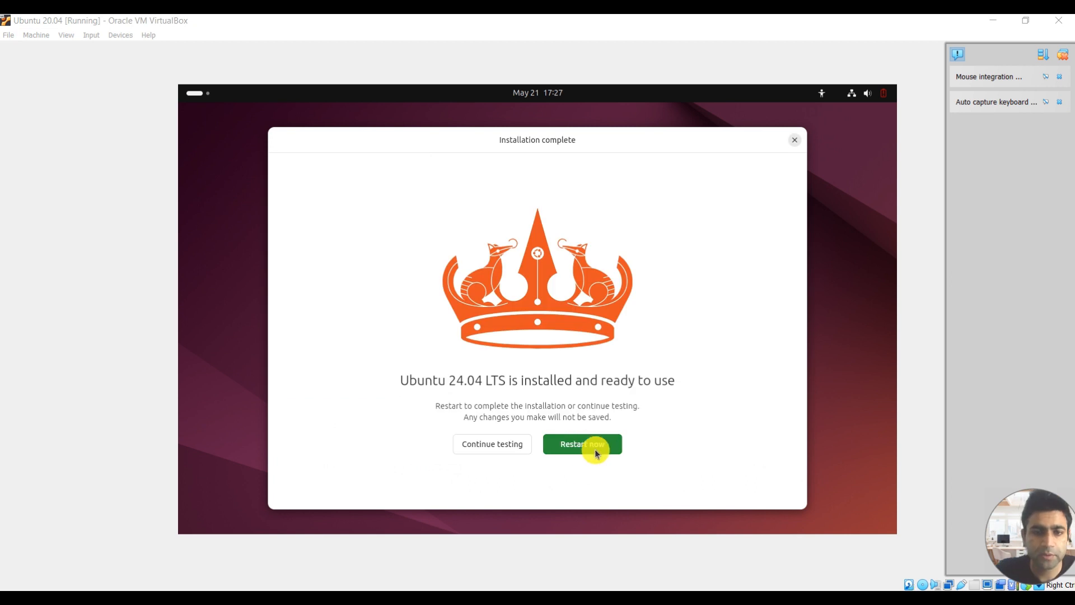
# Restart the virtual machine to complete the installation, continue past the installation-medium screen and log in with the account password.
pyautogui.click(590, 448)
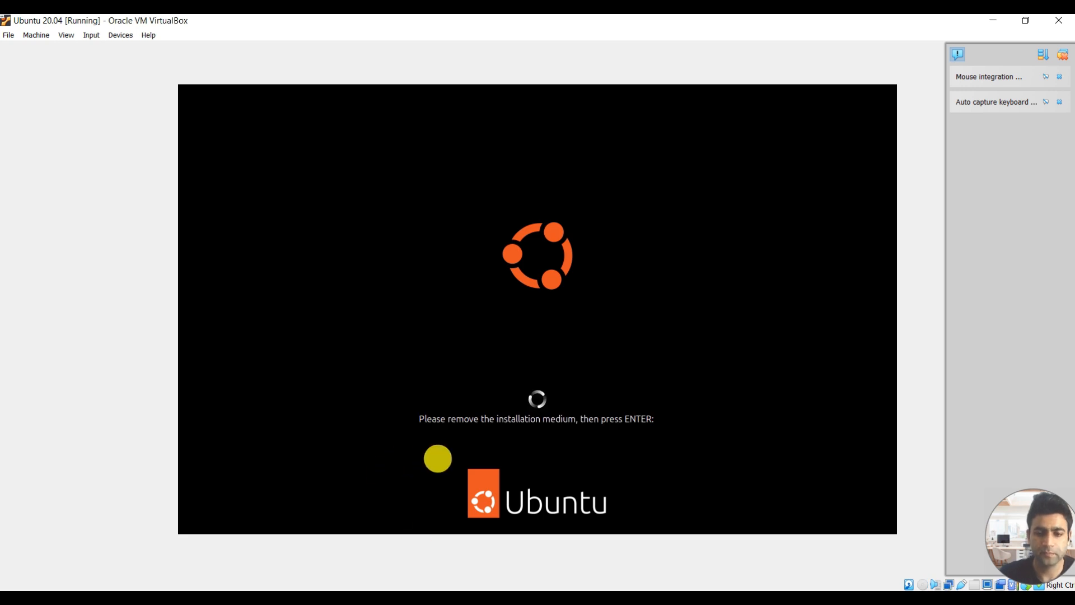
pyautogui.press('Return')
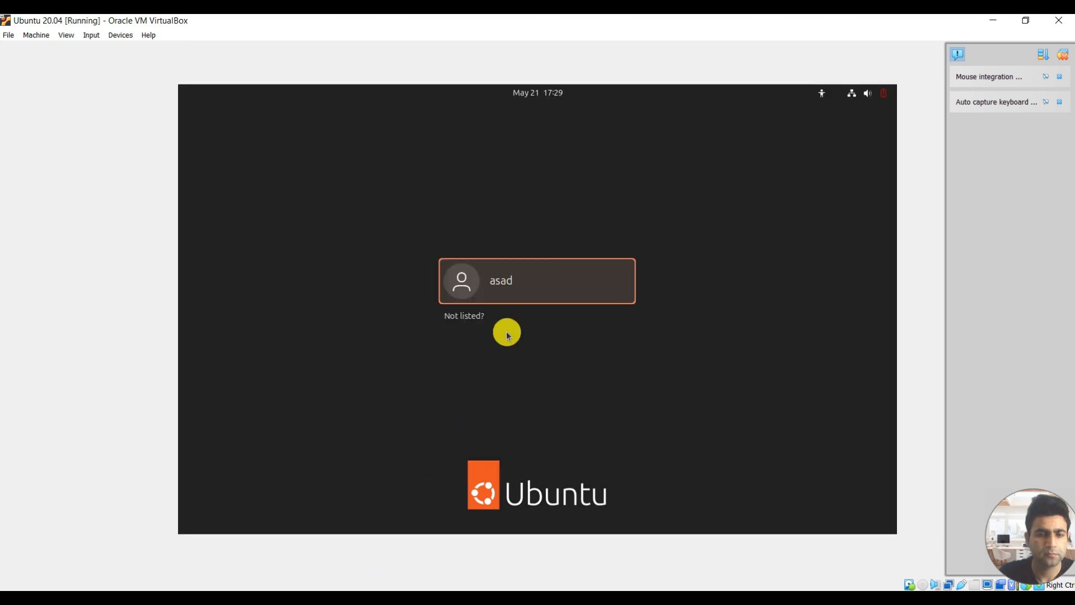
pyautogui.click(488, 287)
pyautogui.write('a')
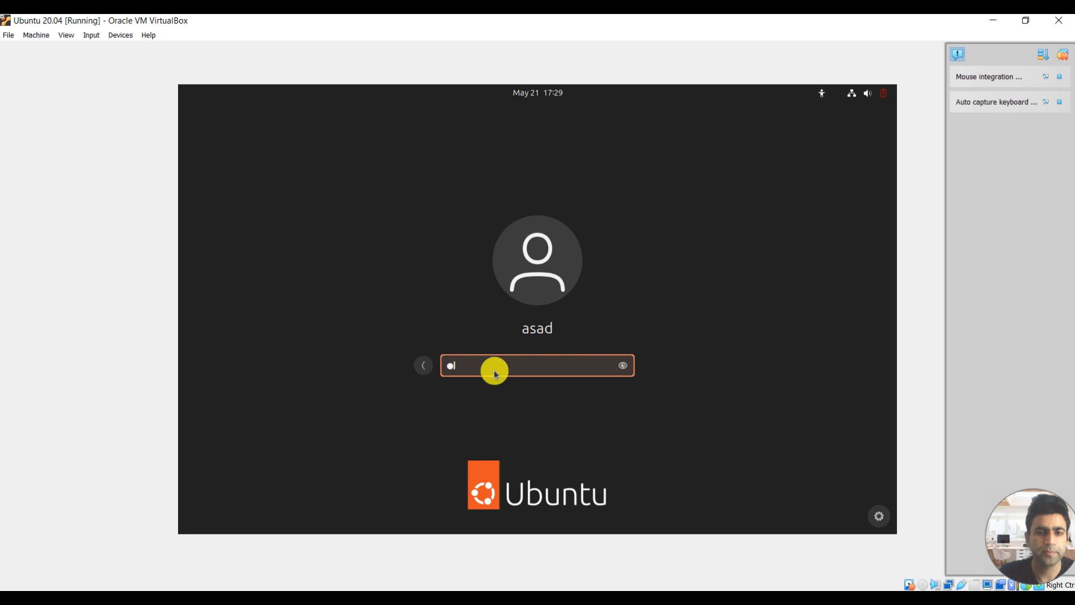
pyautogui.press('Return')
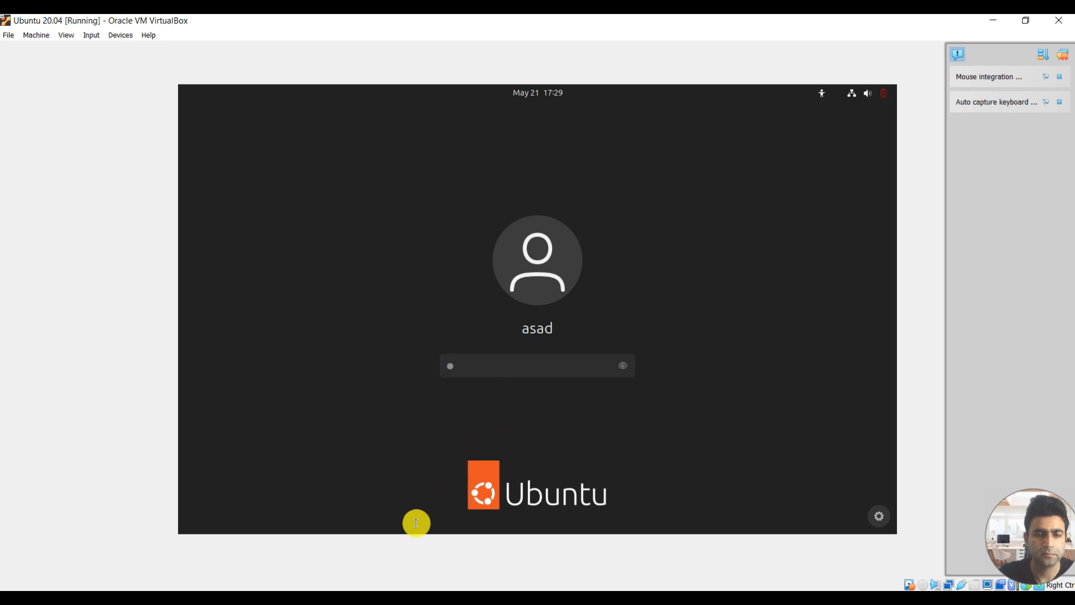
pyautogui.click(391, 567)
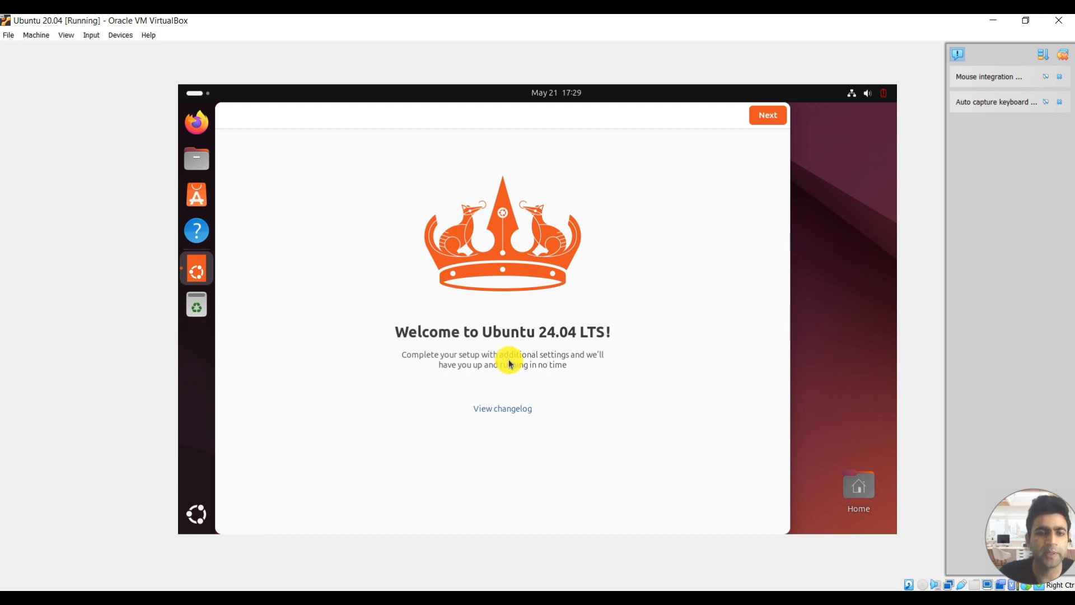
pyautogui.click(384, 566)
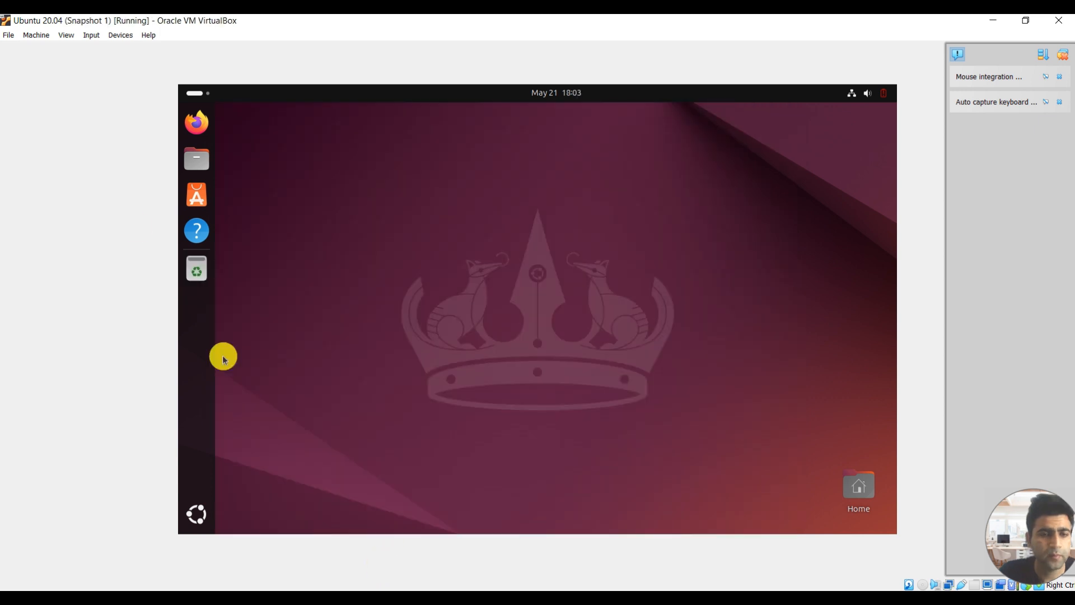
# Insert the Guest Additions CD image into the virtual machine and open the mounted disc in Ubuntu.
pyautogui.click(117, 34)
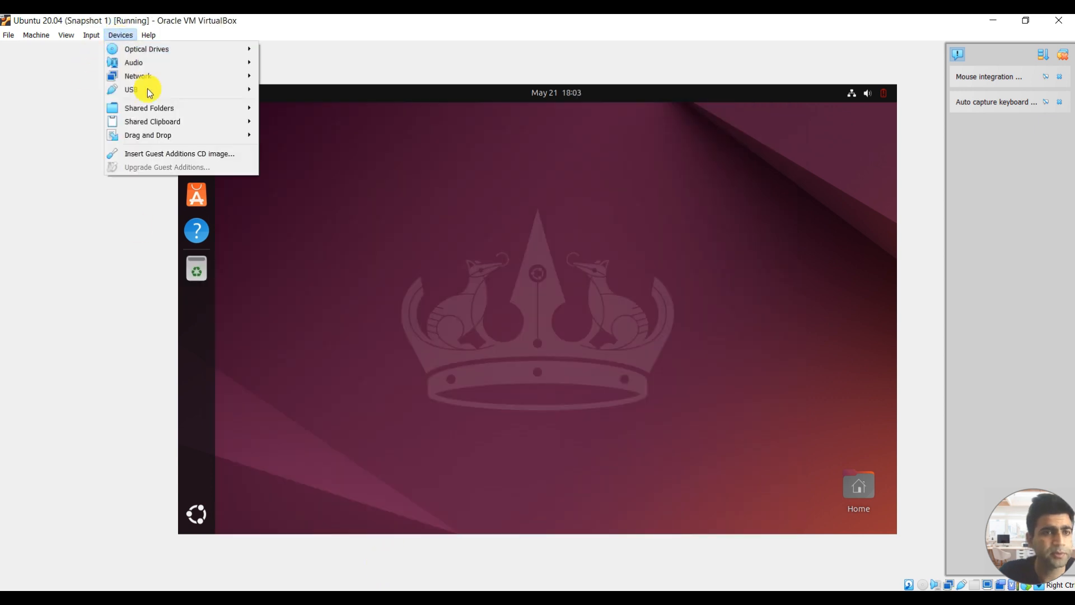
pyautogui.click(168, 154)
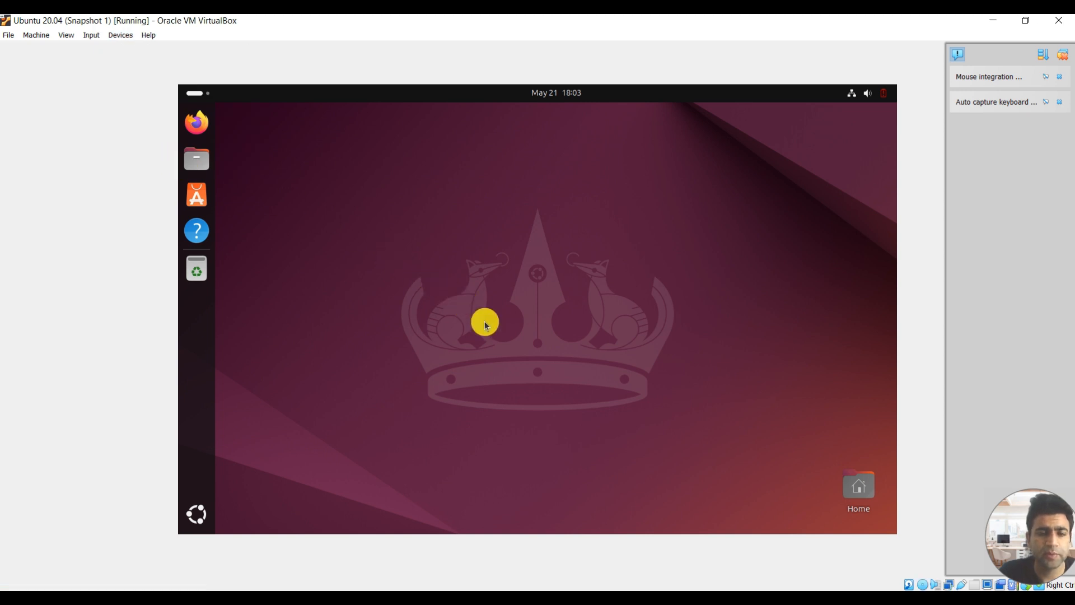
pyautogui.click(201, 267)
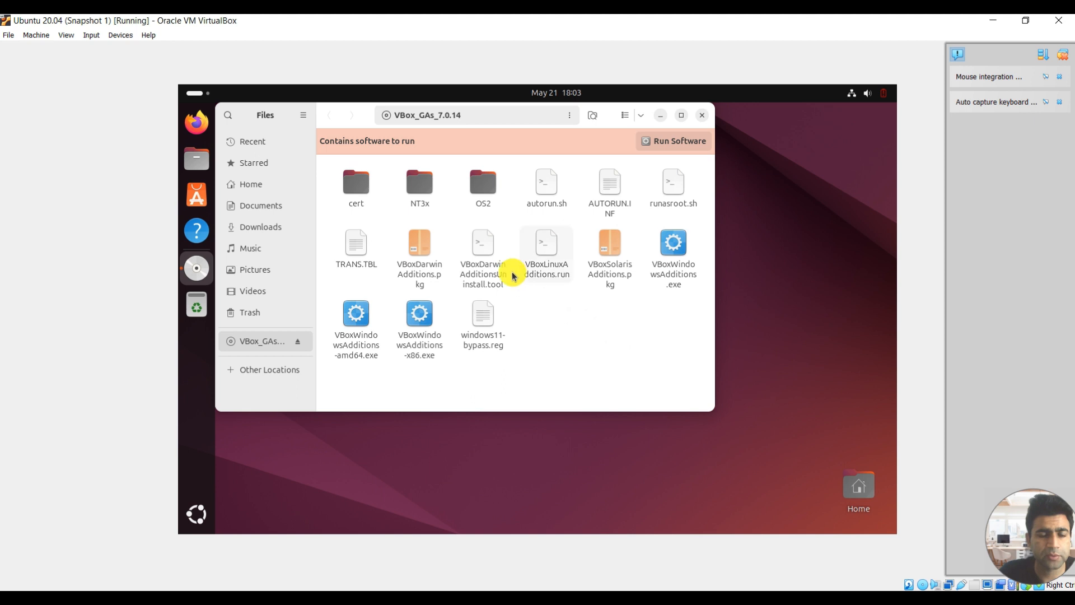
# Select and copy all files and folders on the VBox_GAs_7.0.14 disc.
pyautogui.click(557, 315)
pyautogui.click(494, 284)
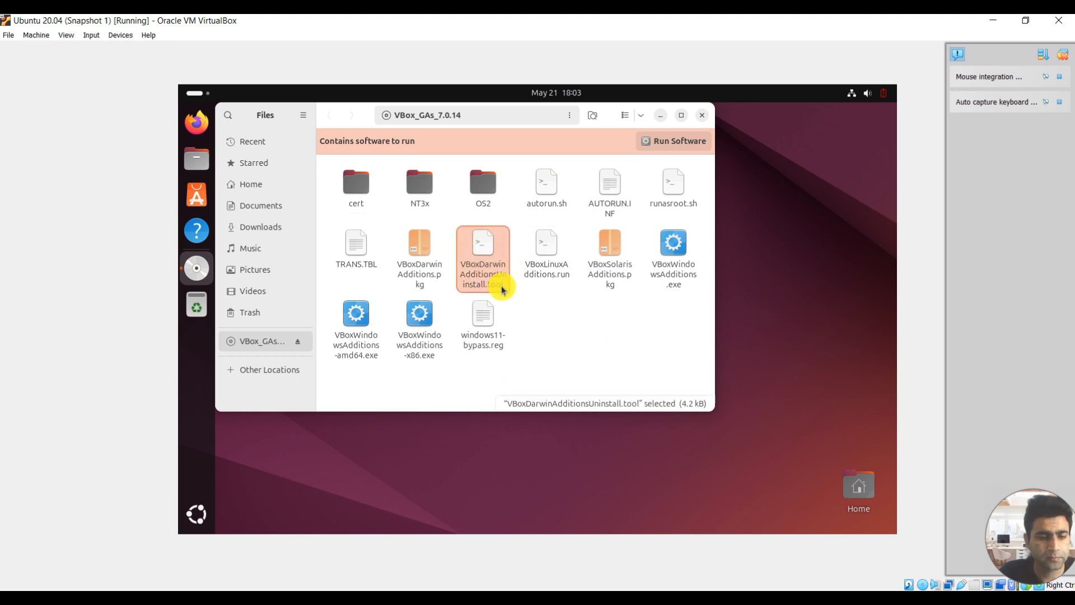
pyautogui.hotkey('ctrl', 'a')
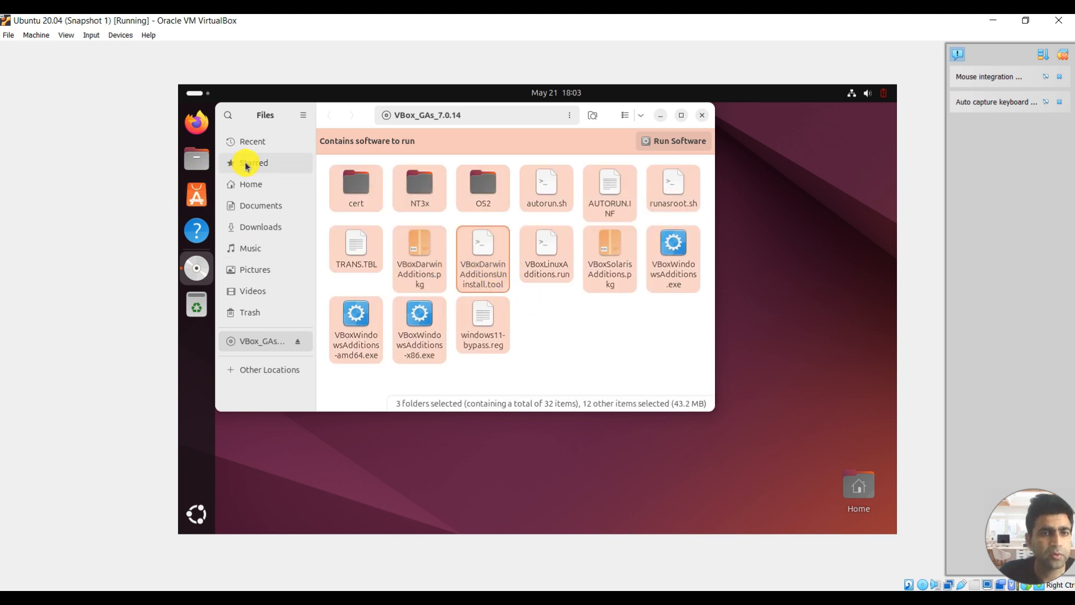
# Create a new folder named kayni in Documents.
pyautogui.click(271, 212)
pyautogui.rightClick(439, 268)
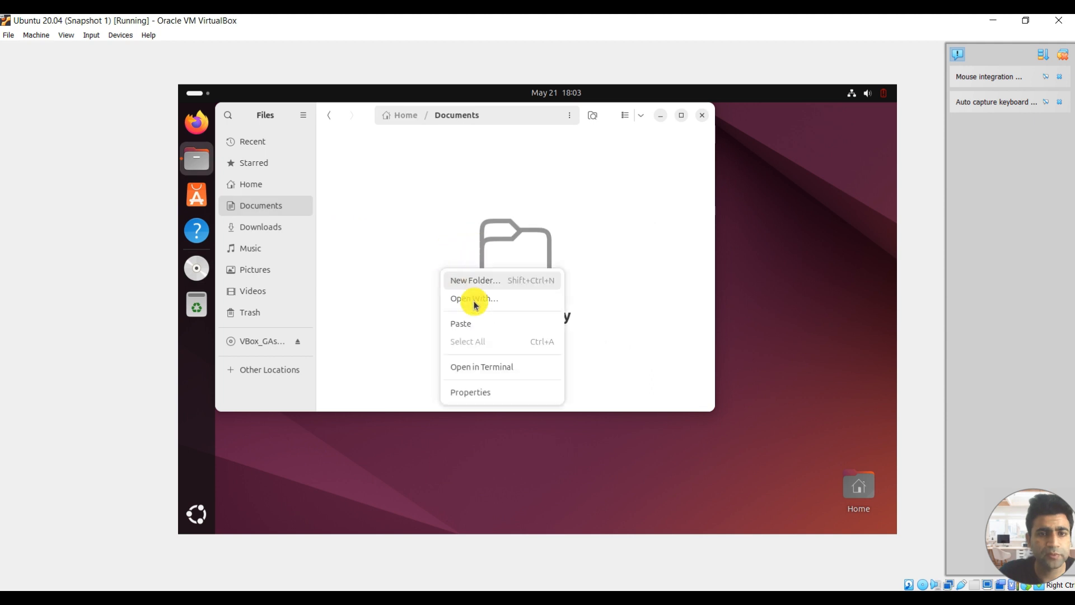
pyautogui.click(490, 281)
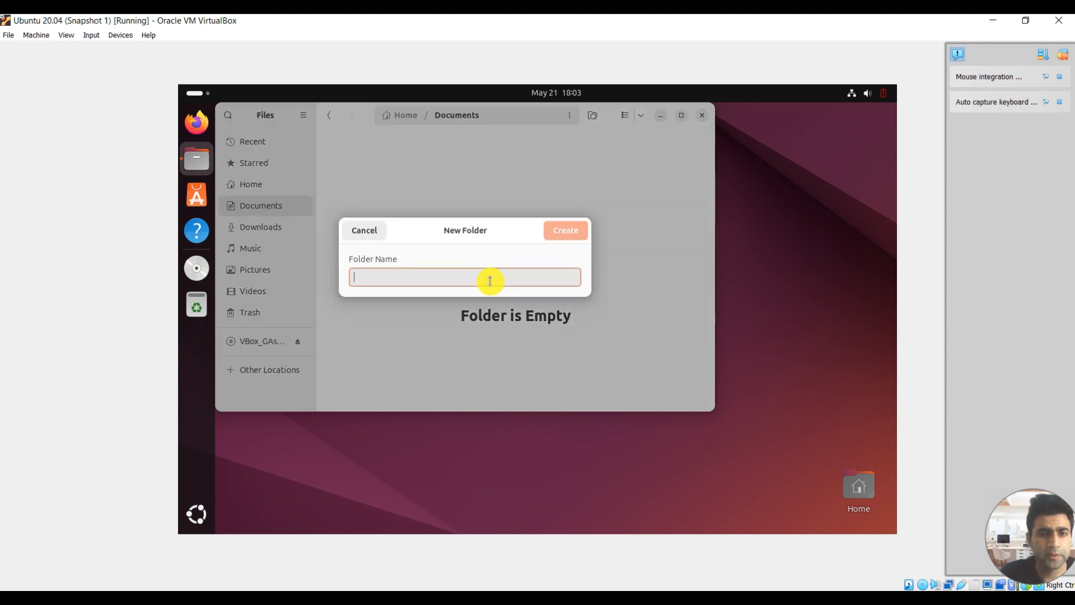
pyautogui.write('la')
pyautogui.press('BackSpace')
pyautogui.write('kayni')
pyautogui.press('Return')
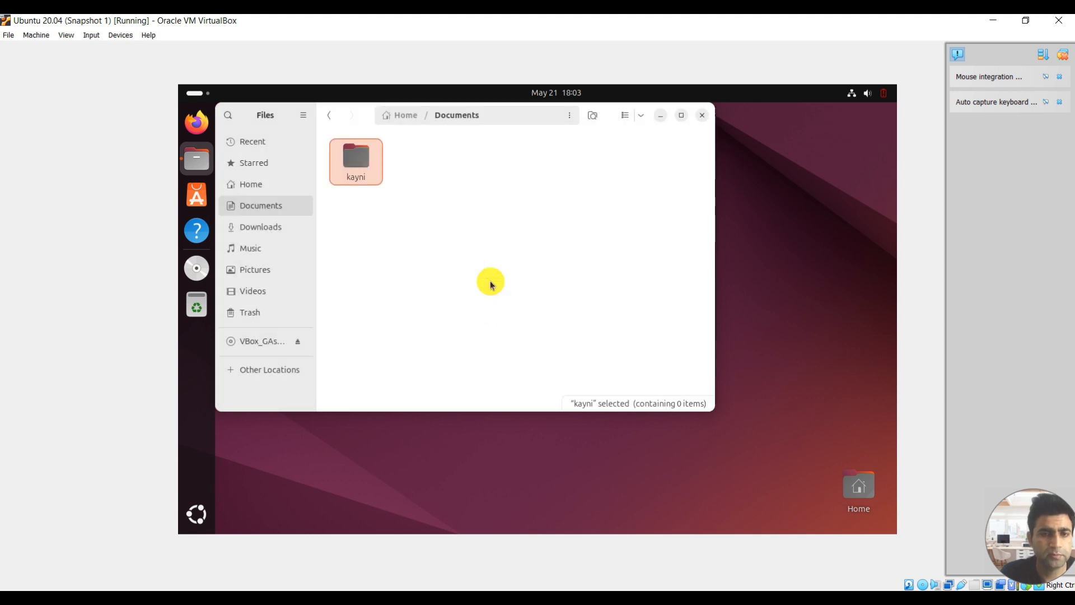
# Open the kayni folder and paste the copied Guest Additions files into it.
pyautogui.press('Return')
pyautogui.hotkey('ctrl', 'v')
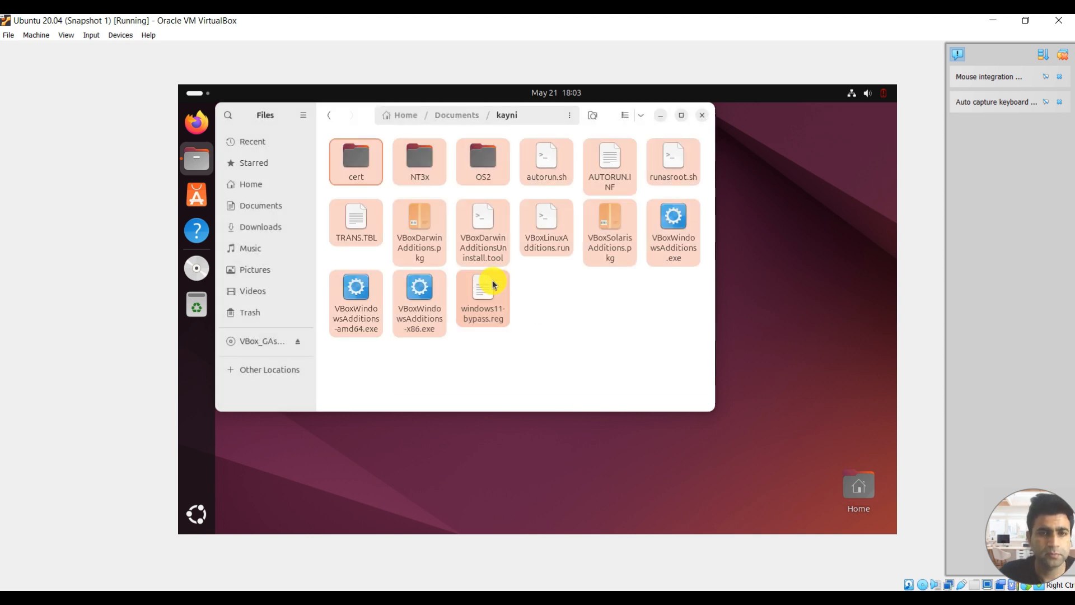
pyautogui.click(562, 331)
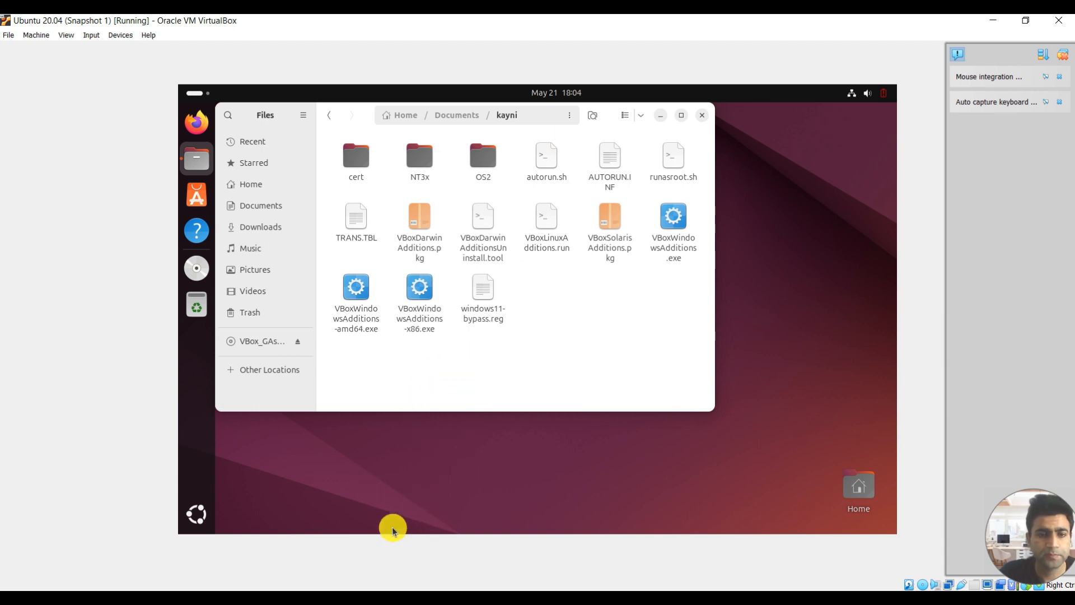
# Open a terminal at the kayni folder.
pyautogui.rightClick(563, 314)
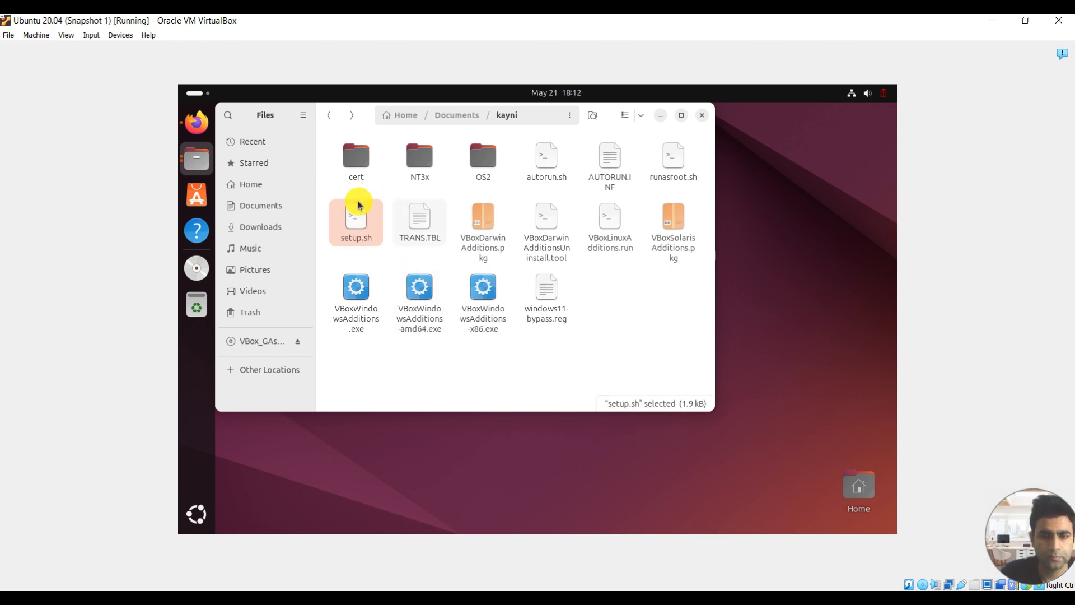
pyautogui.rightClick(633, 293)
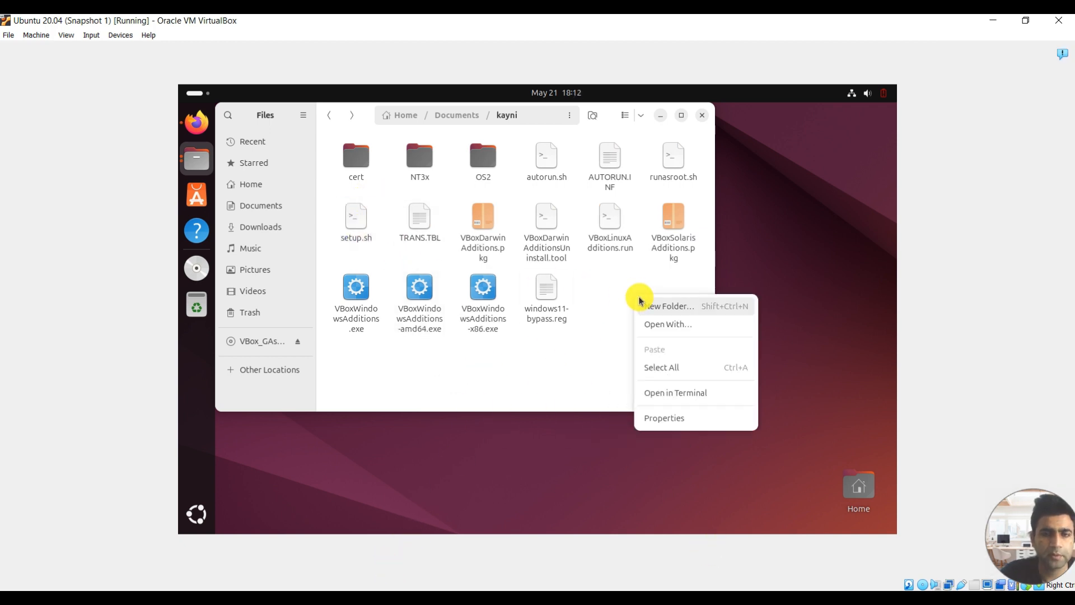
pyautogui.click(664, 394)
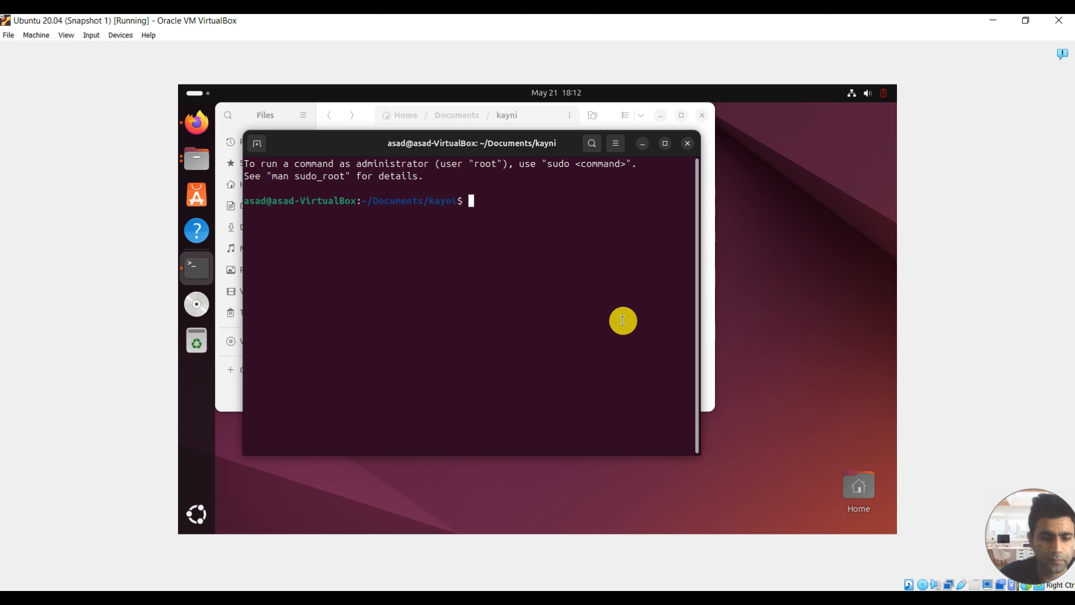
# Try to make script.sh executable by running "chmod +x script.sh" in the terminal.
pyautogui.write('chm')
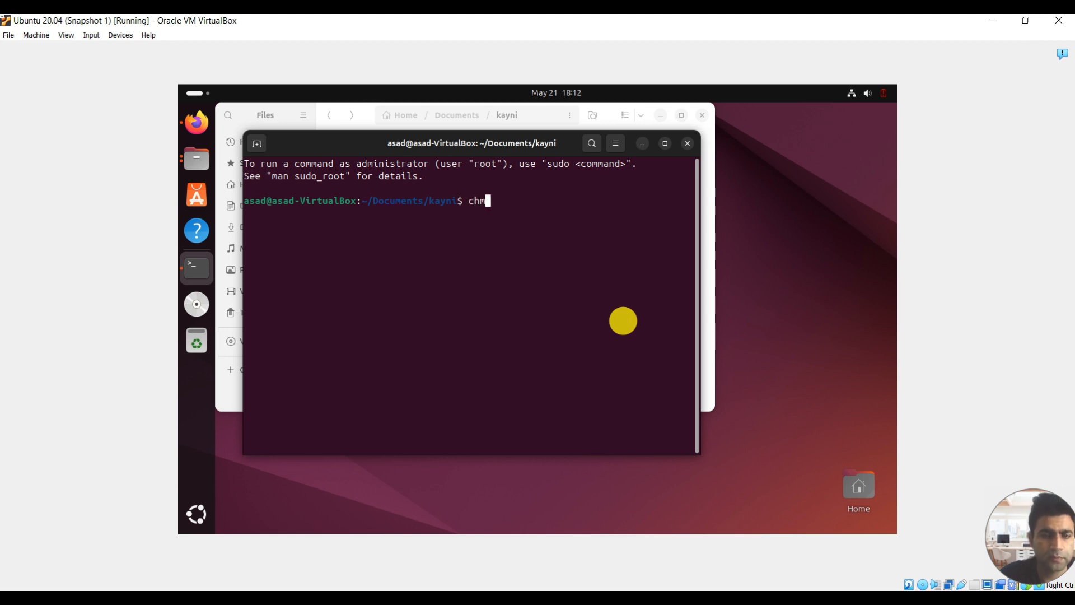
pyautogui.write('od +x ')
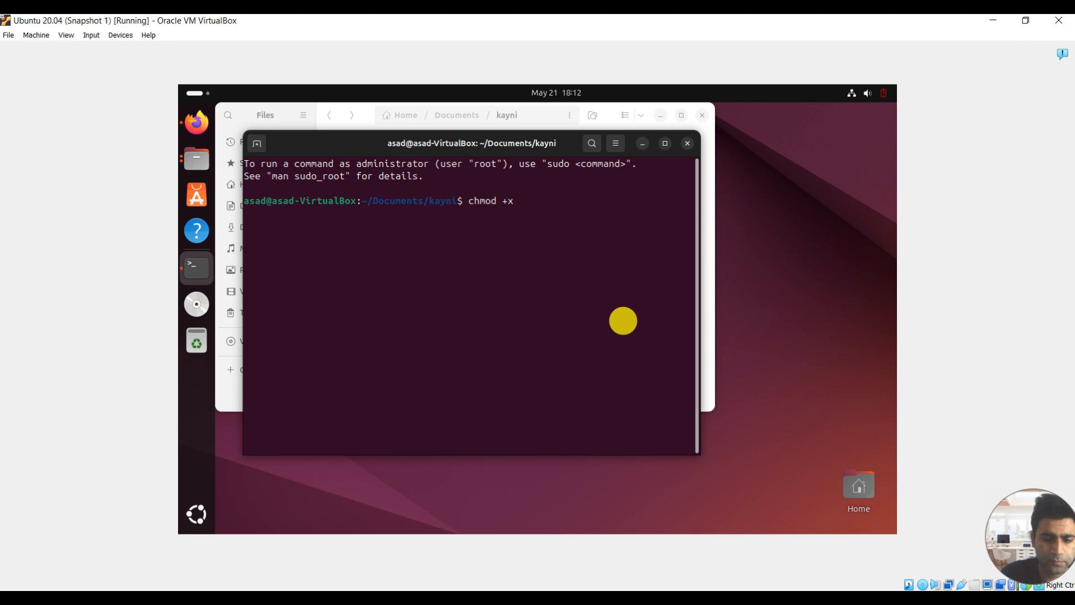
pyautogui.write('sc')
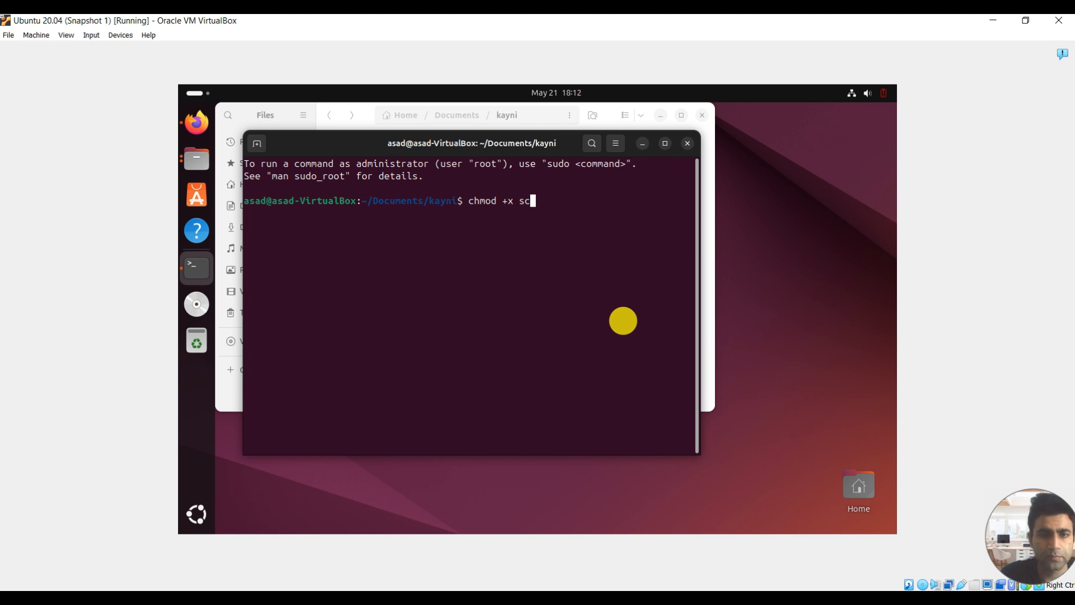
pyautogui.write('ript.sh')
pyautogui.press('Return')
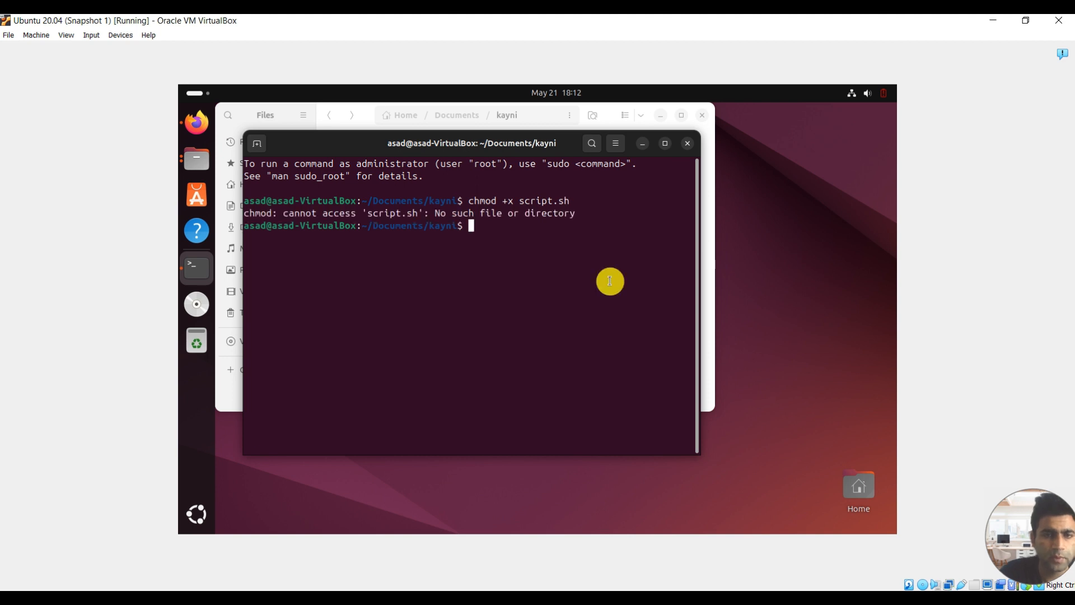
# List the folder's contents in the terminal and make the setup script executable with "chmod +x setup.sh".
pyautogui.write('ls')
pyautogui.press('Return')
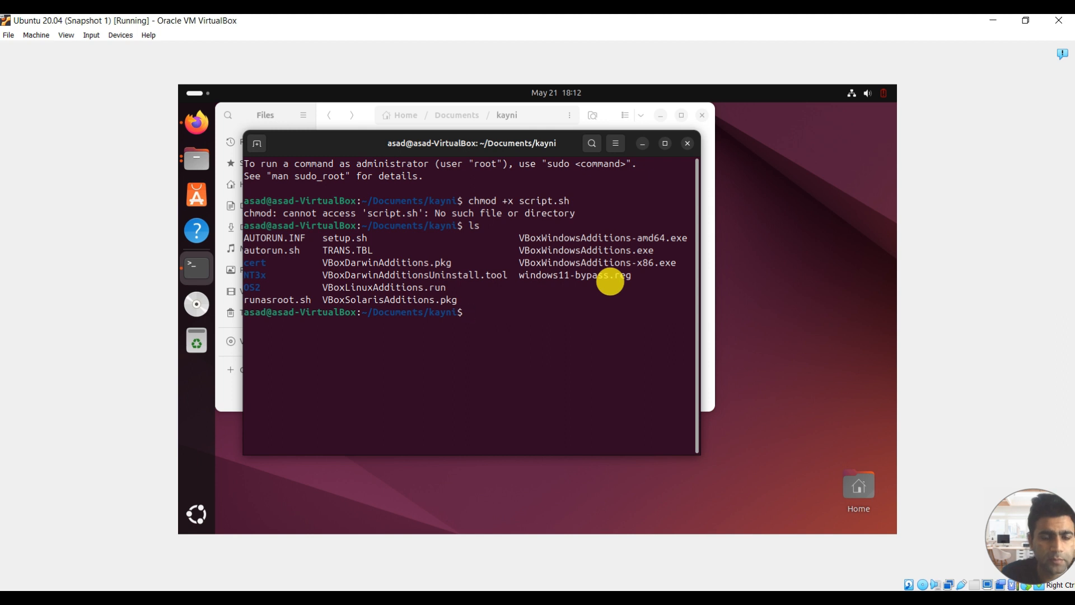
pyautogui.write('chmod')
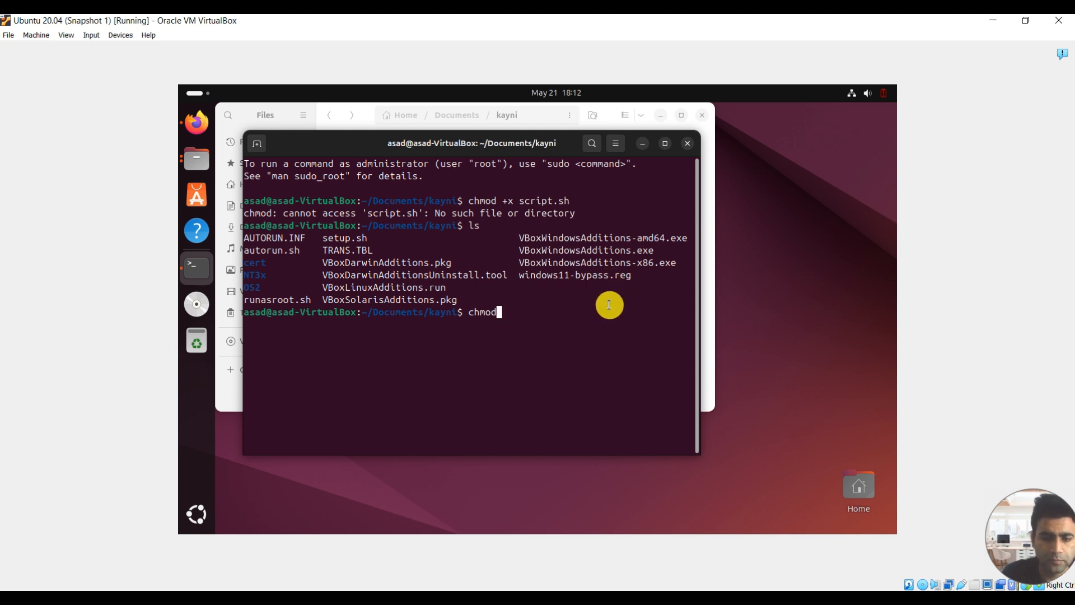
pyautogui.write('+ x setup.sh')
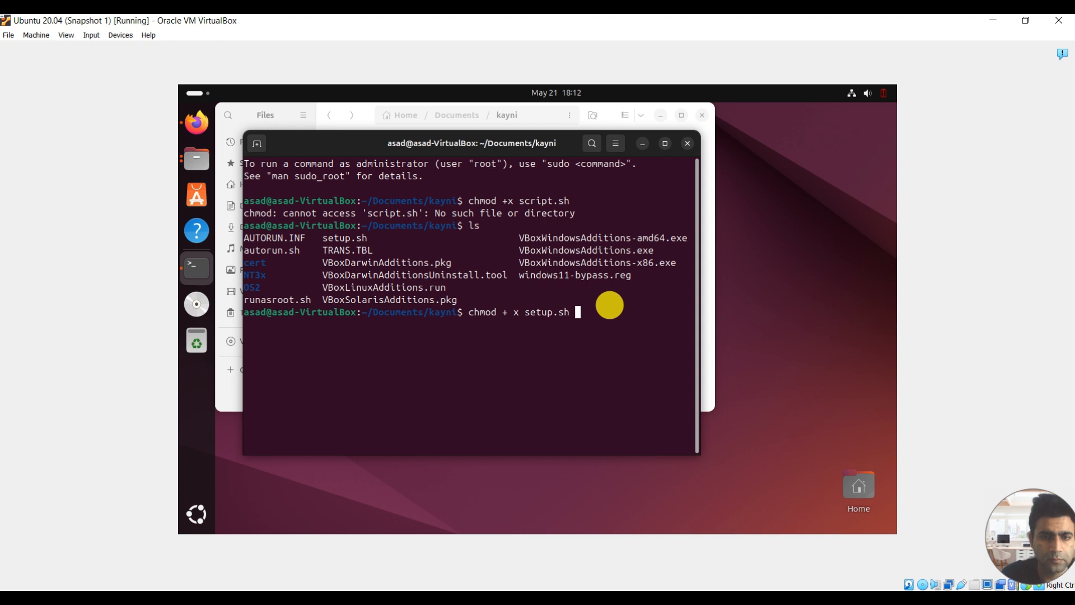
pyautogui.press('Return')
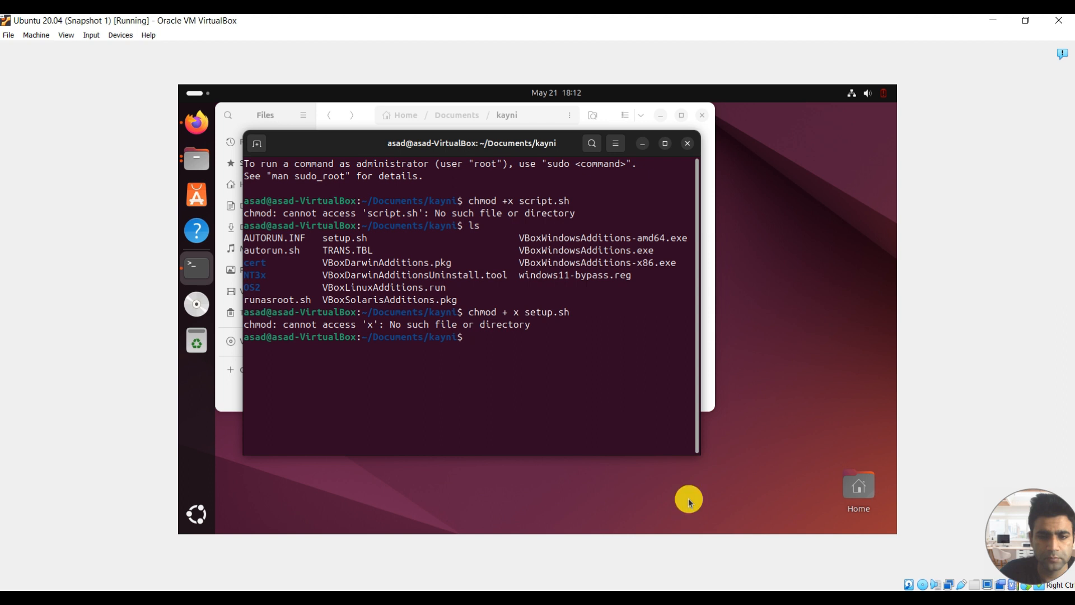
pyautogui.write('chmod +x setup.sh')
pyautogui.press('Return')
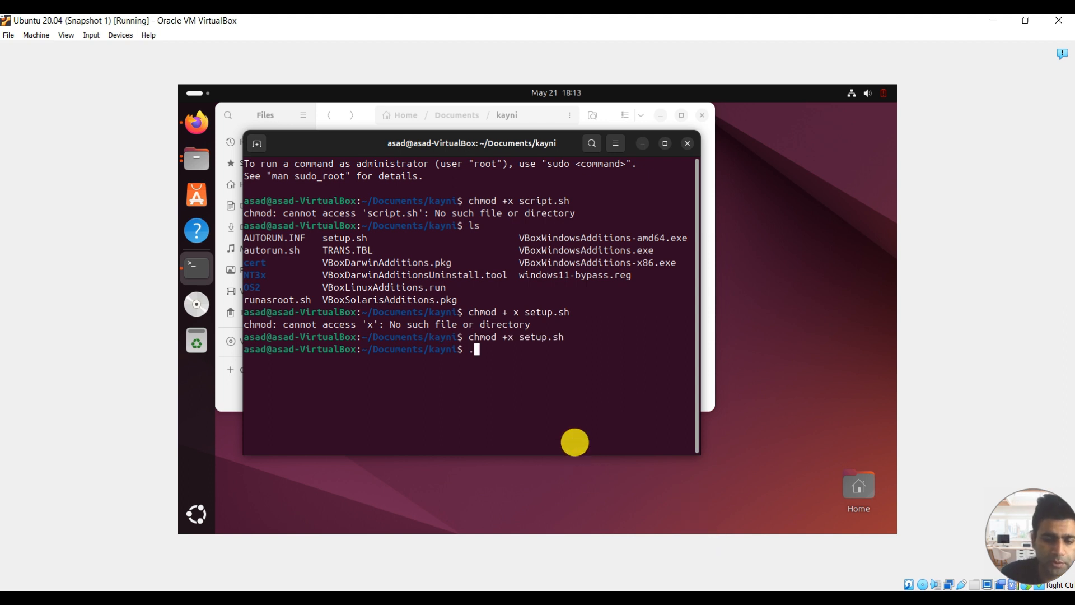
# Run "./setup.sh" in the terminal with the sudo password and widen the terminal window.
pyautogui.write('./se')
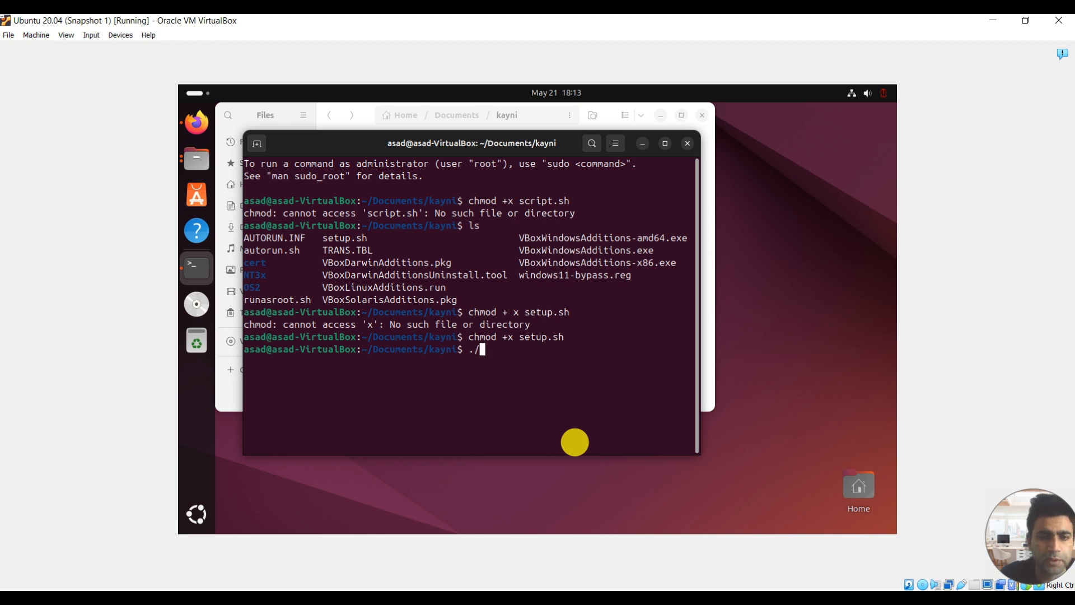
pyautogui.press('Tab')
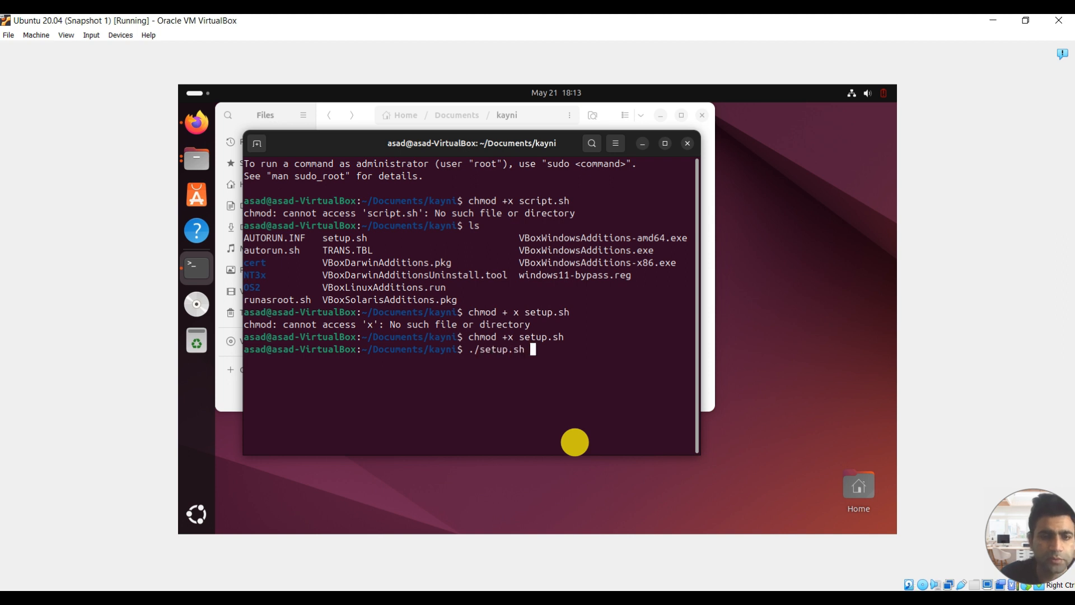
pyautogui.press('Return')
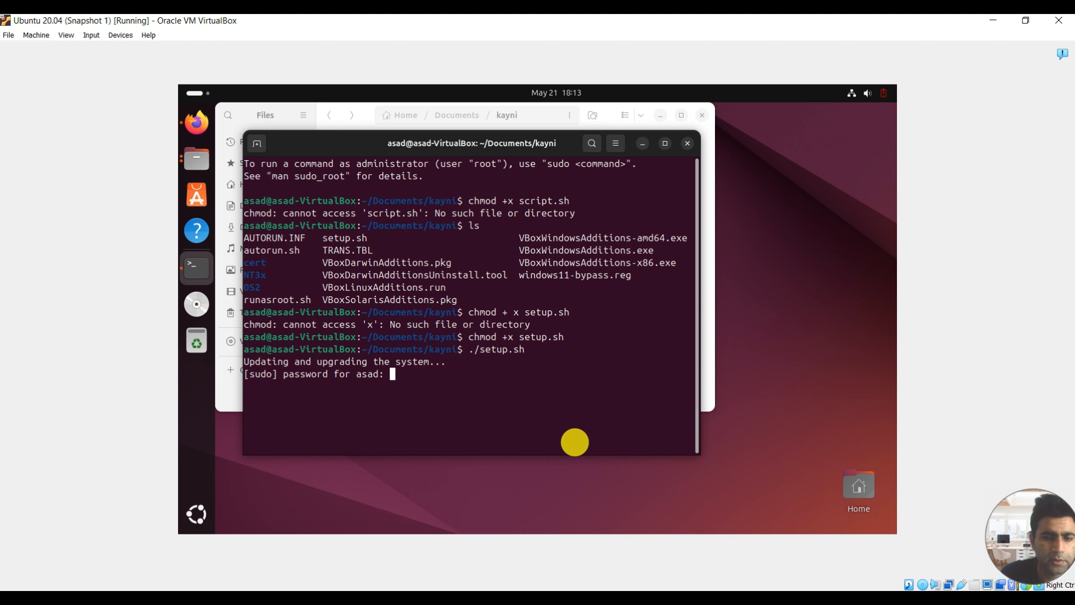
pyautogui.moveTo(700, 437); pyautogui.dragTo(878, 447)
pyautogui.press('Return')
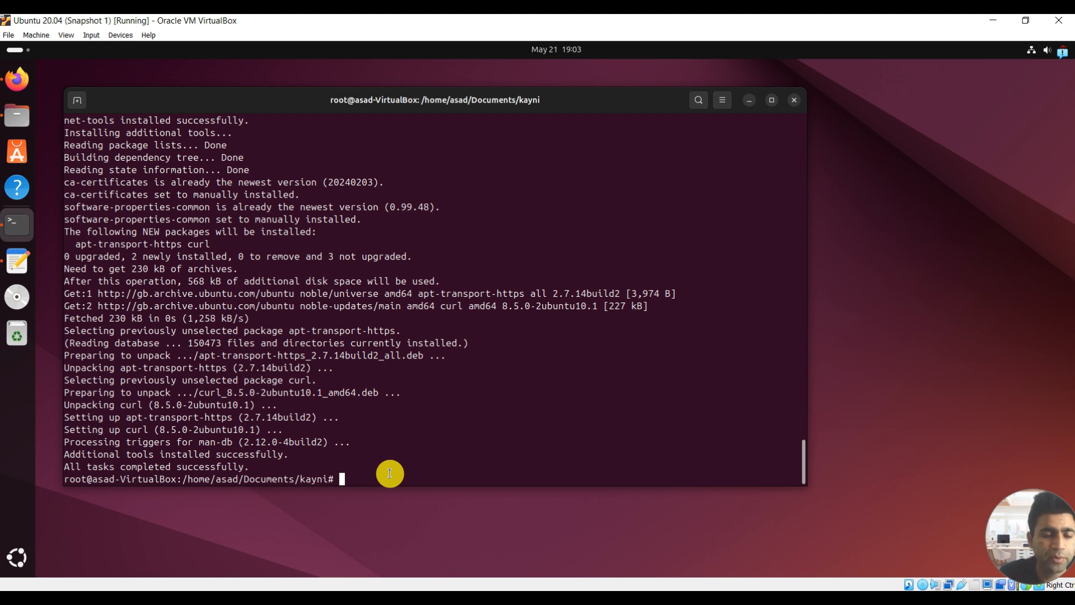
# Restart the virtual machine by running "sudo reboot now" in the terminal.
pyautogui.write('sudo reboot now')
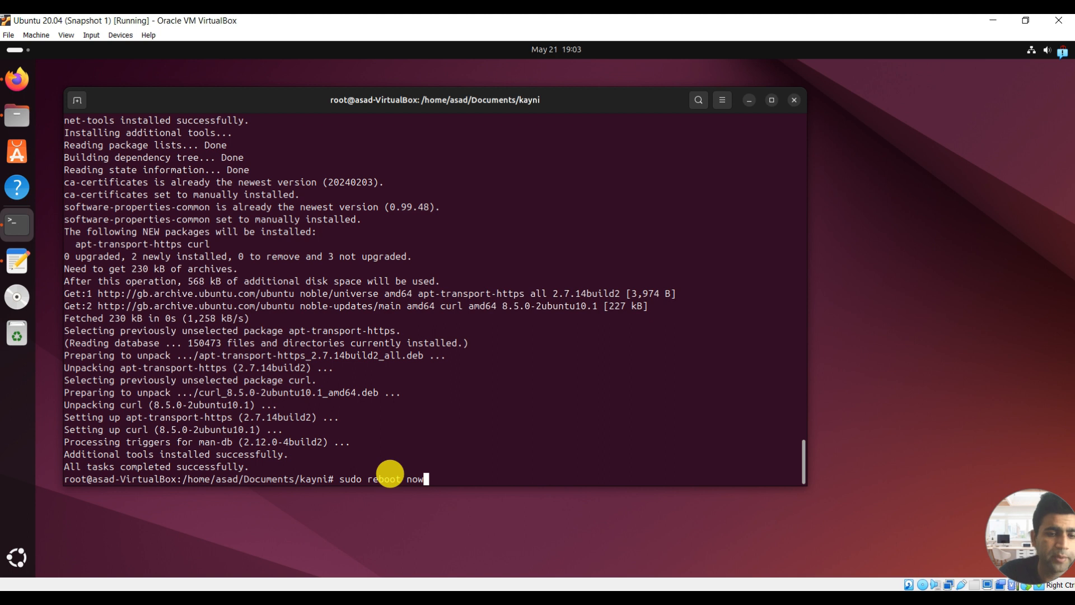
pyautogui.press('Return')
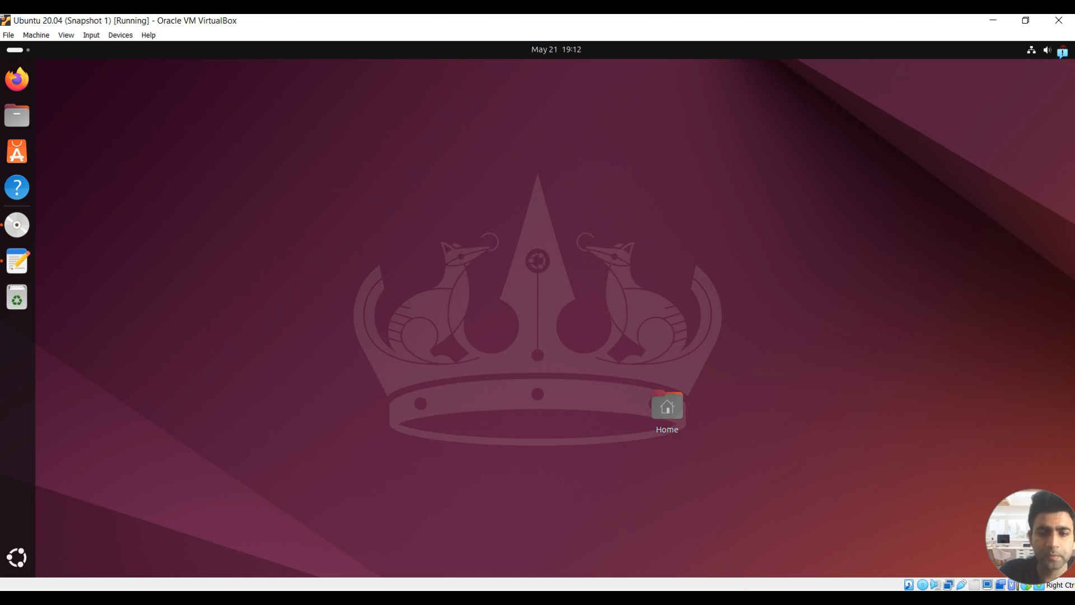
# Switch to Notepad on the host, copy the line "Techstack channel is brilliant." and minimize Notepad.
pyautogui.click(741, 598)
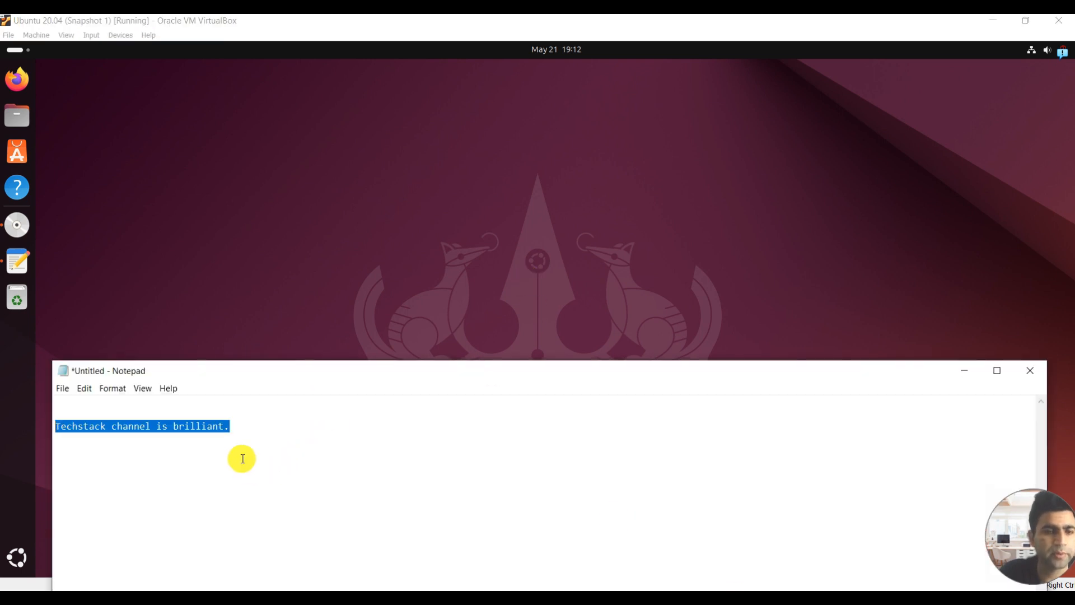
pyautogui.rightClick(189, 430)
pyautogui.click(216, 282)
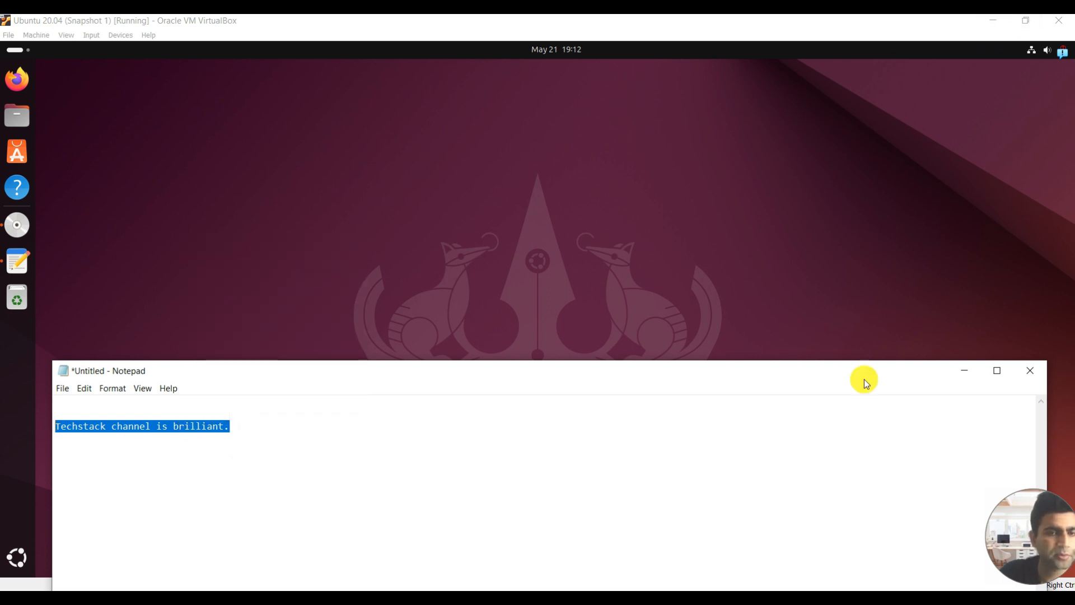
pyautogui.click(964, 370)
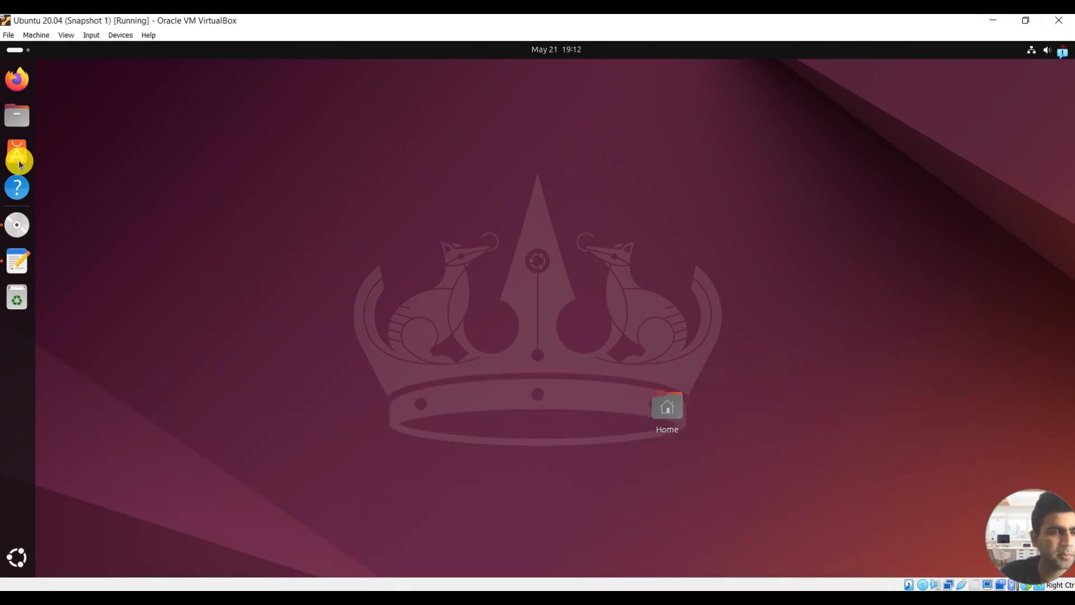
# Paste the copied line into the AUTORUN.INF document in the guest's text editor, select it, and minimize the editor.
pyautogui.click(8, 265)
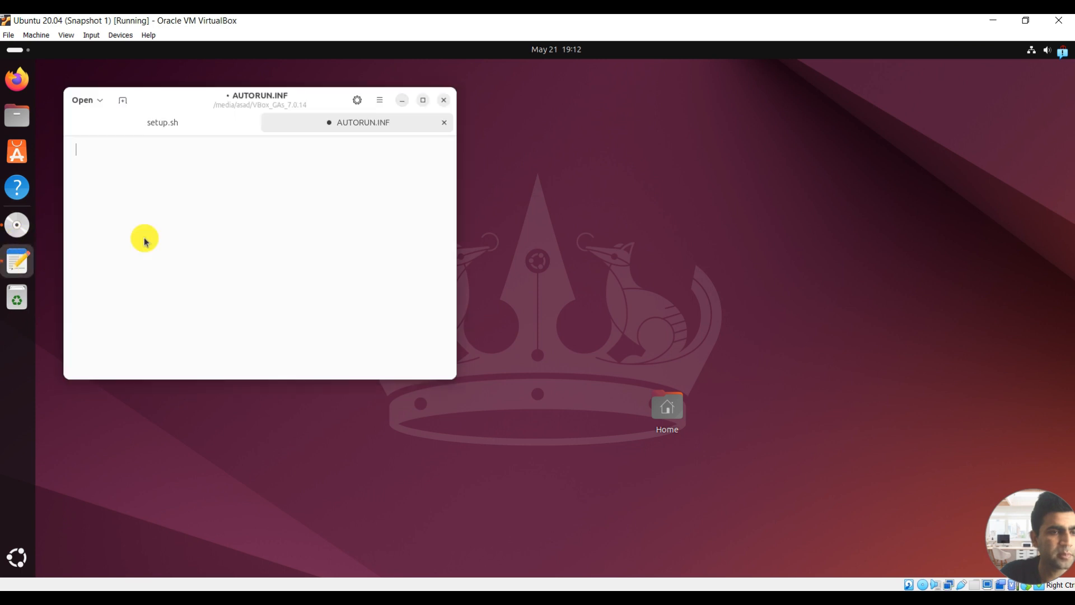
pyautogui.rightClick(132, 196)
pyautogui.click(165, 242)
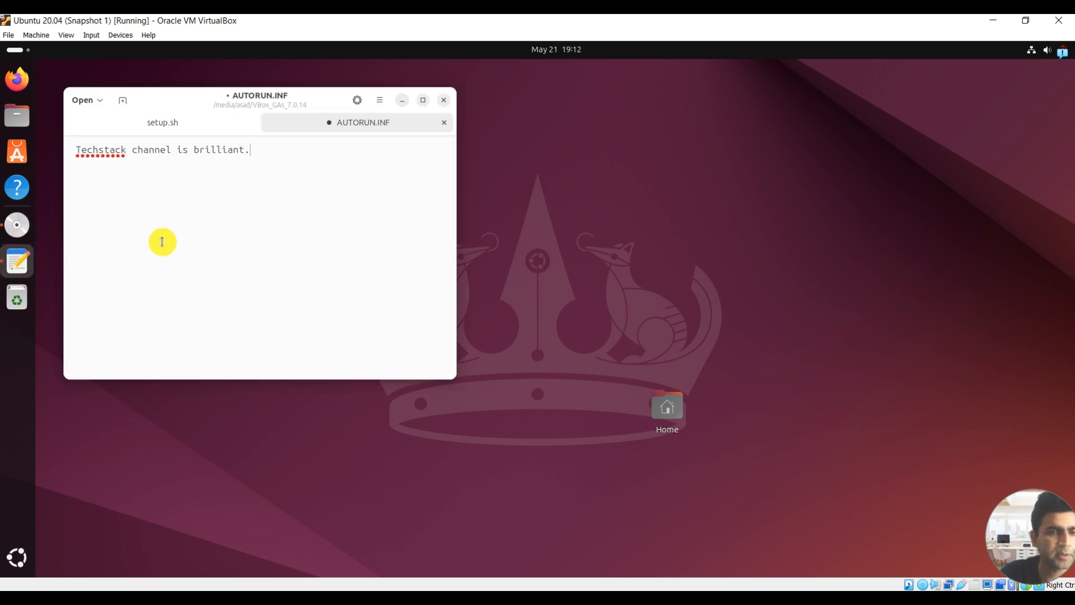
pyautogui.moveTo(249, 150); pyautogui.dragTo(76, 150)
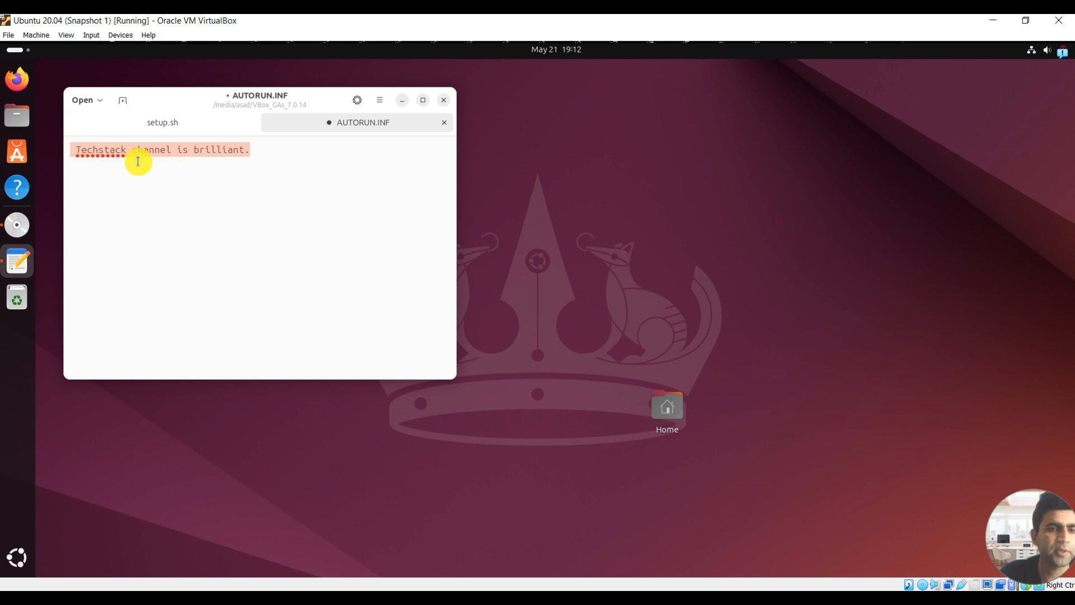
pyautogui.click(402, 100)
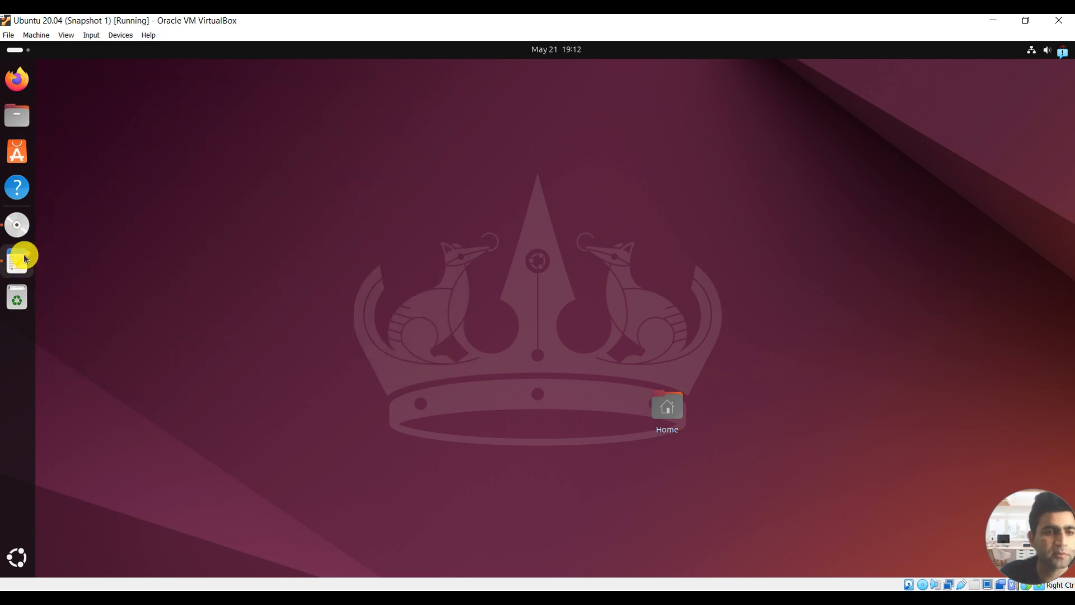